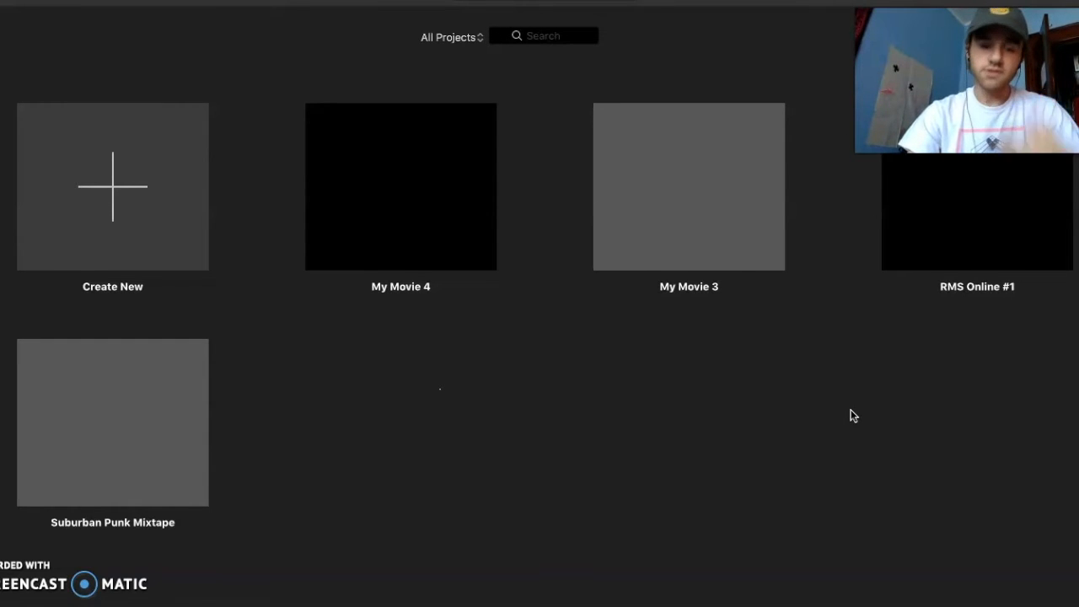
Switch to iTunes and look through the songs in the RMS #1 playlist
left_click(719, 435)
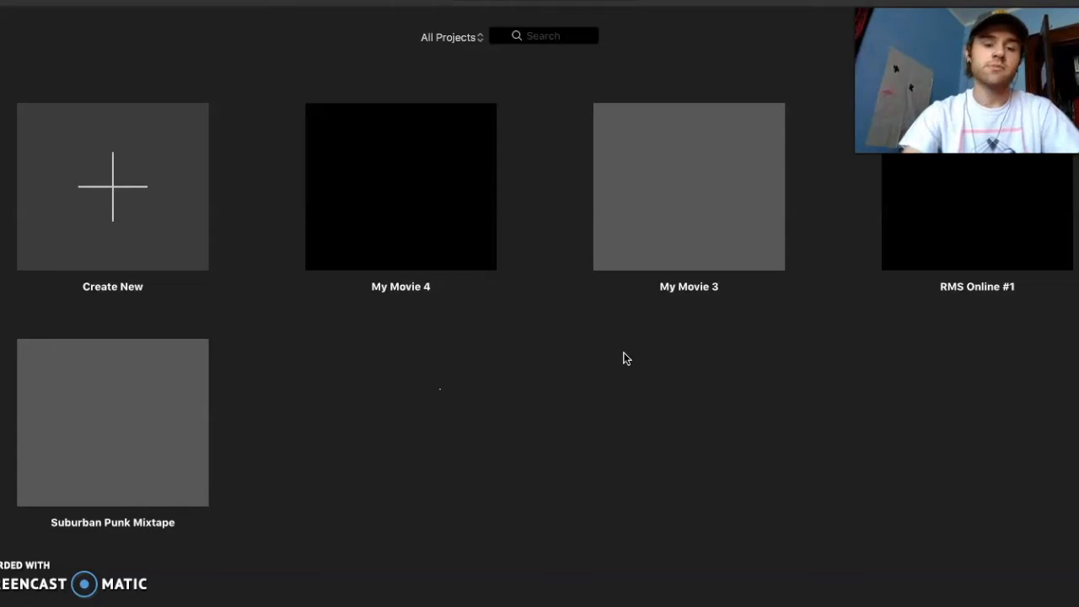
left_click(439, 600)
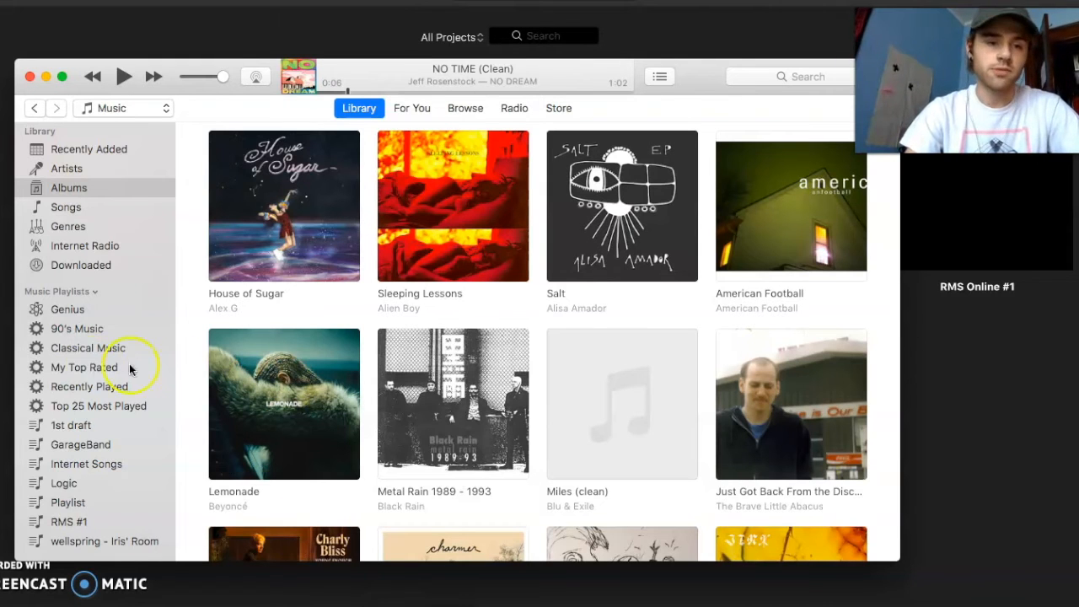
left_click(101, 518)
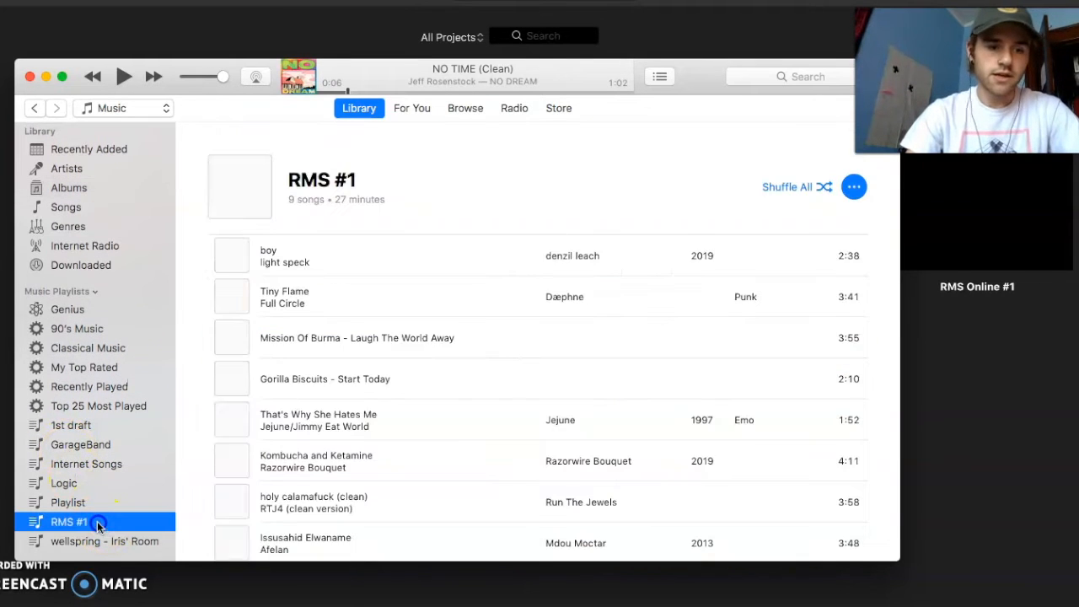
scroll(564, 376, "down", 1)
scroll(563, 376, "up", 1)
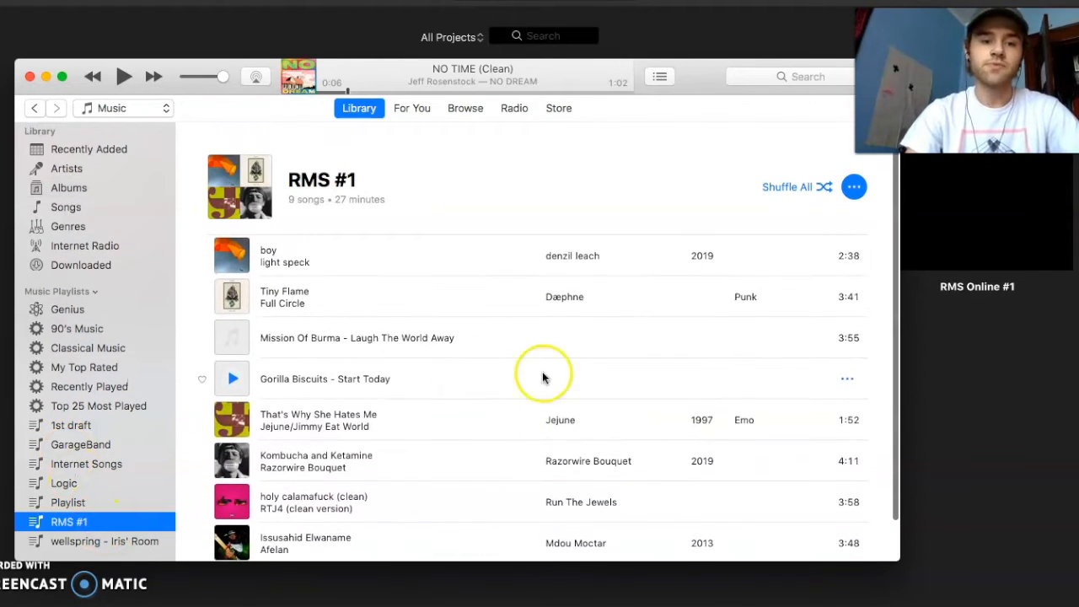
scroll(505, 317, "down", 1)
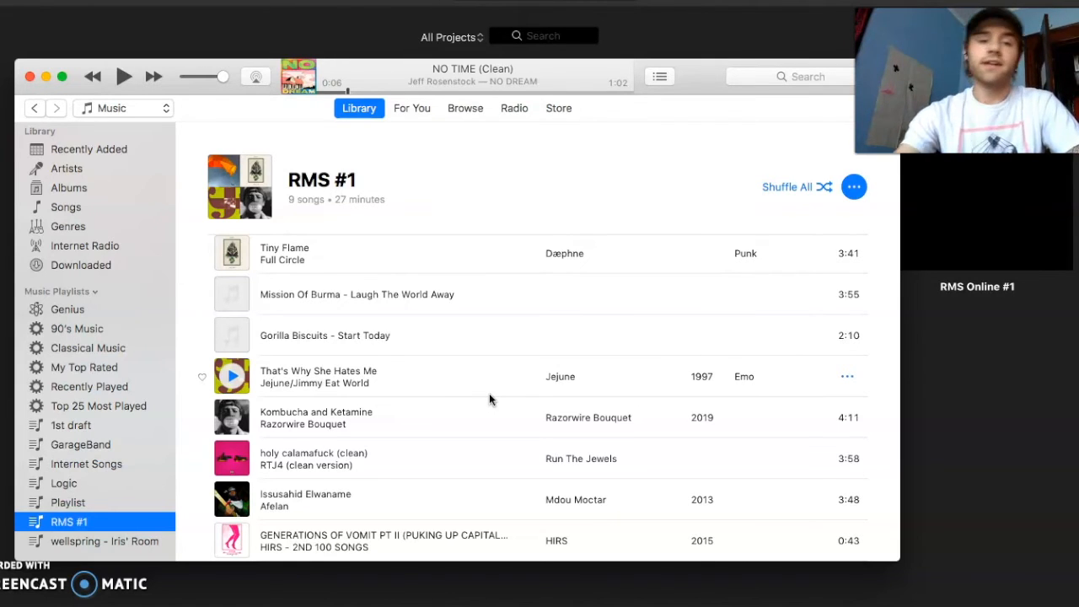
scroll(358, 165, "down", 1)
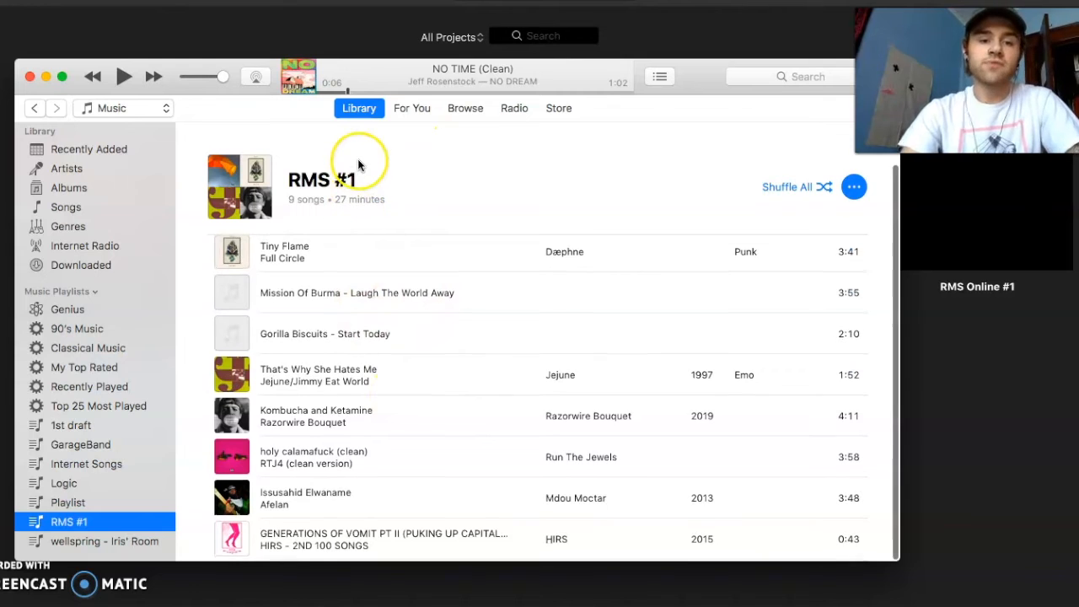
scroll(396, 392, "up", 3)
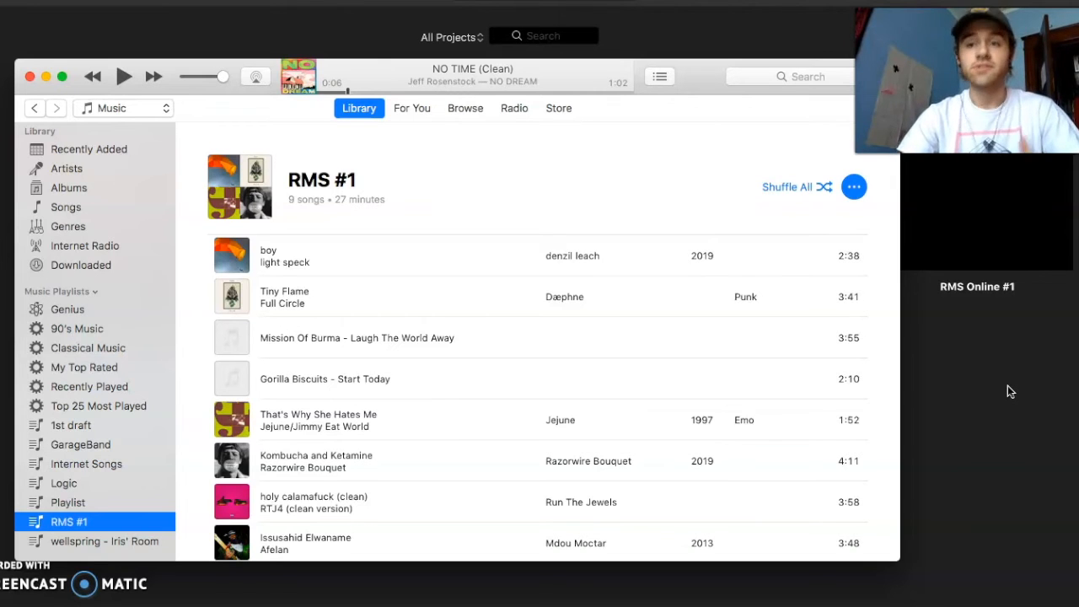
Return to iMovie and create a new movie project
left_click(1061, 426)
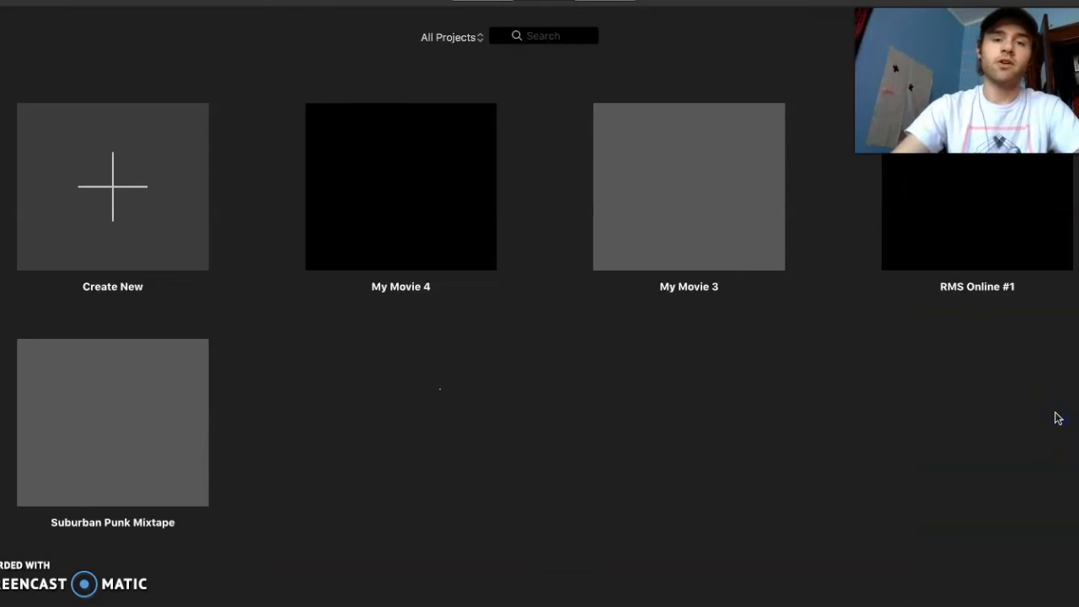
left_click(114, 185)
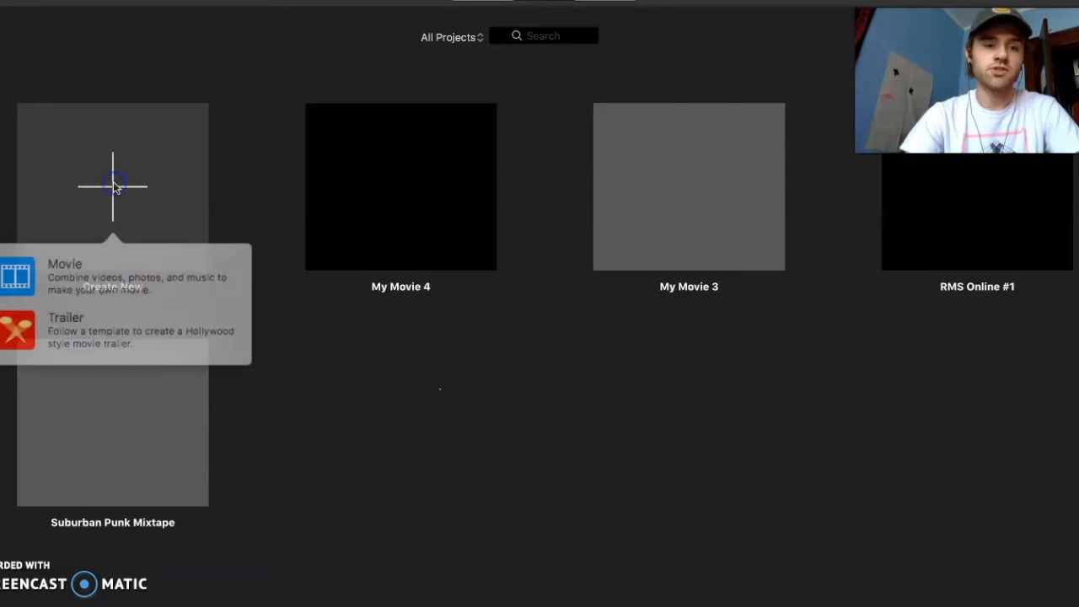
left_click(126, 277)
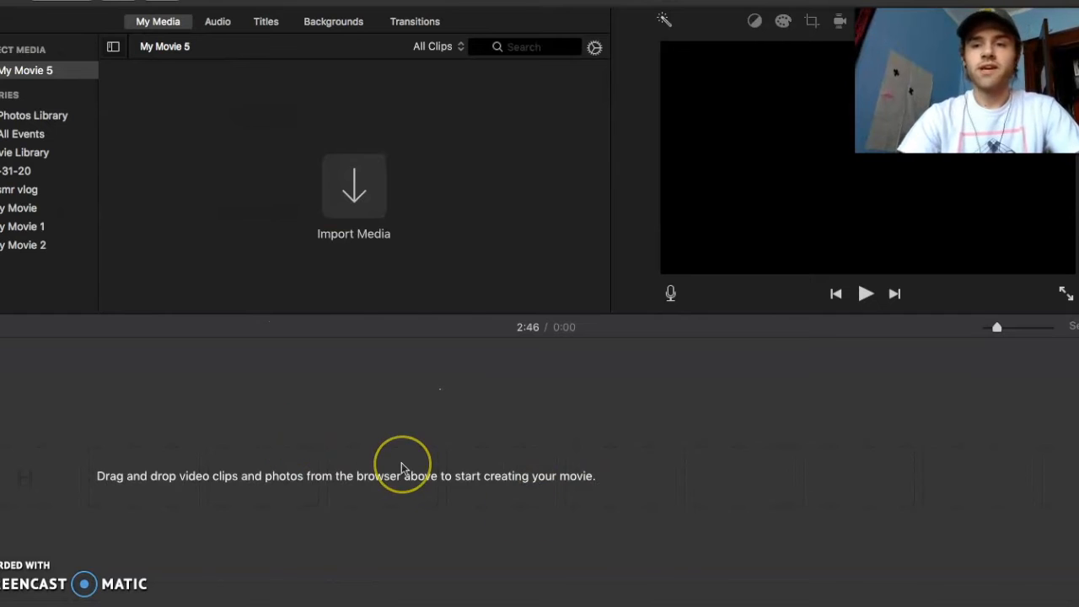
left_click(313, 475)
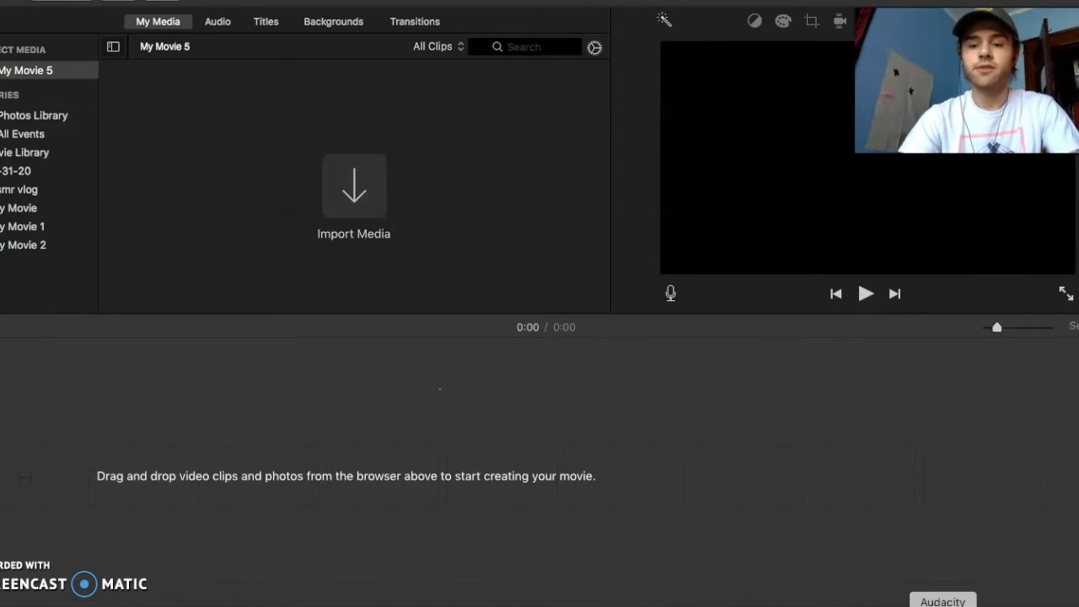
Switch to Audacity and open a new empty project
left_click(943, 604)
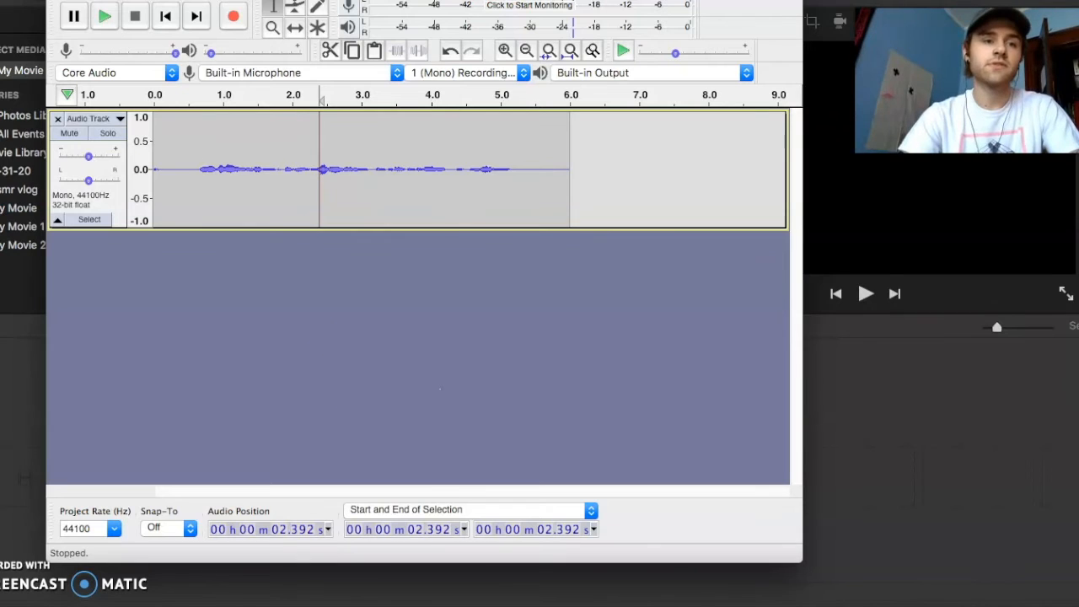
left_click(74, 0)
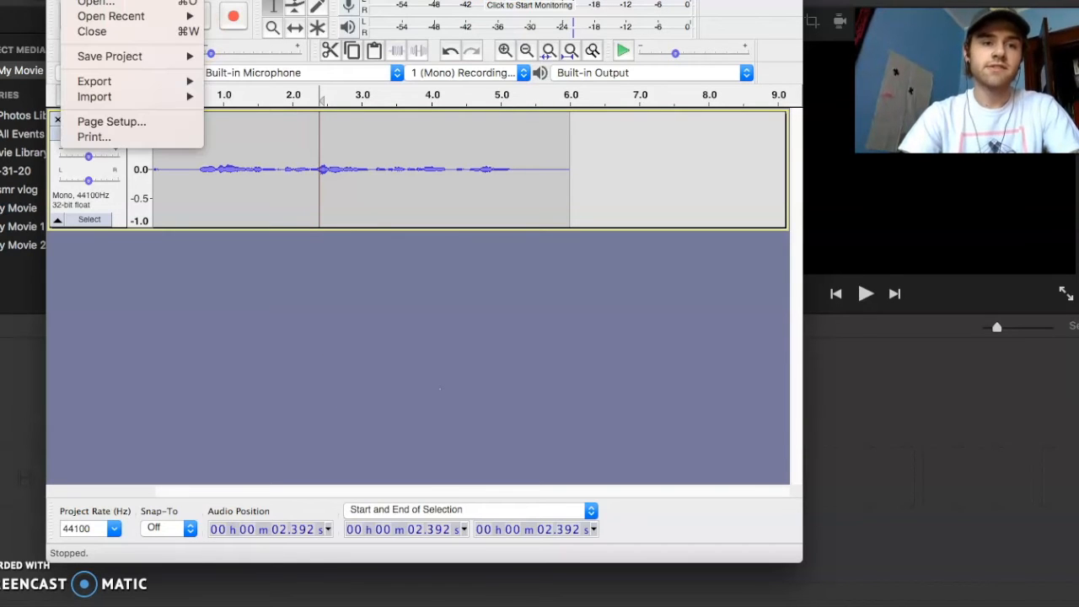
left_click(92, 0)
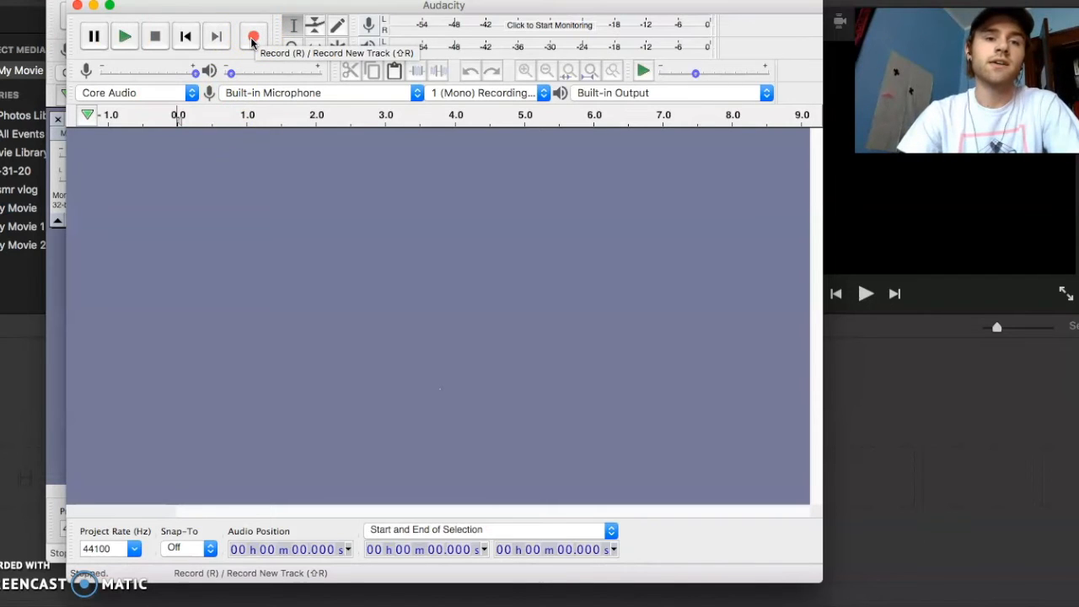
Record a spoken station ID about 9 seconds long from the built-in microphone
left_click(253, 38)
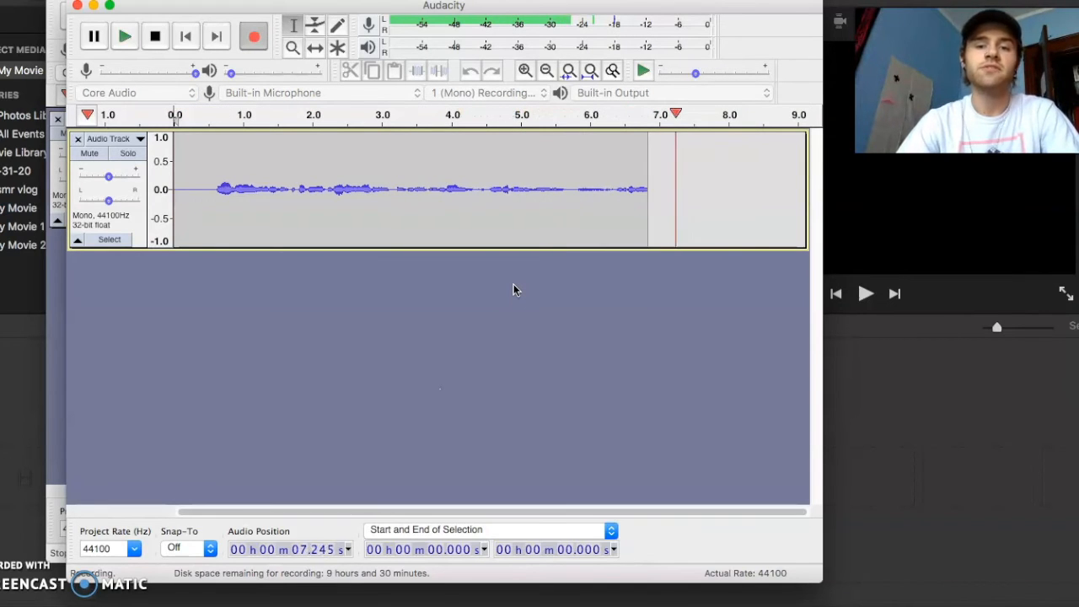
key("space")
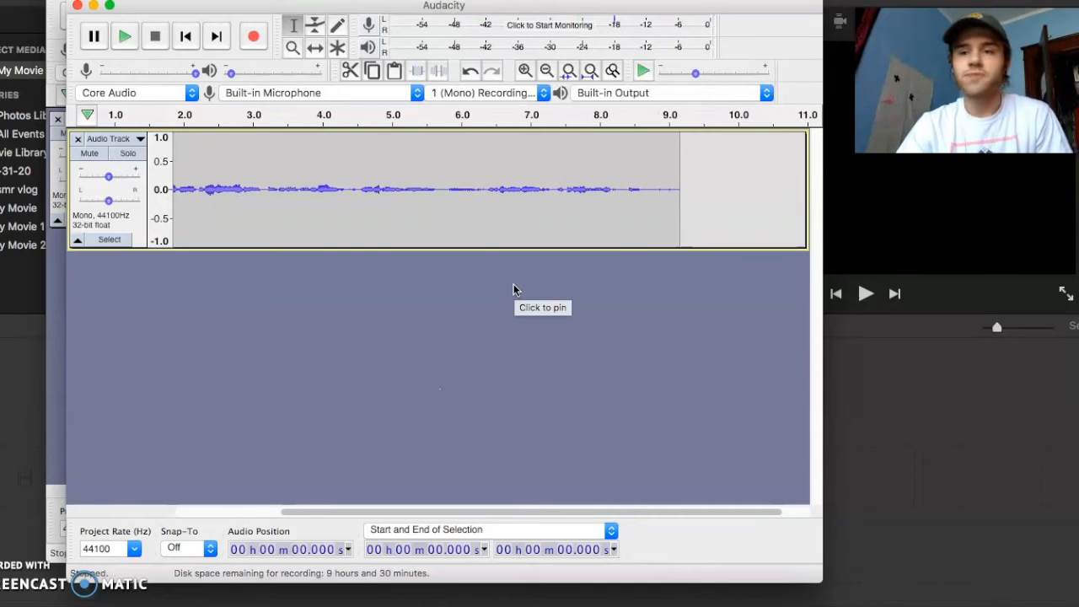
scroll(365, 220, "left", 3)
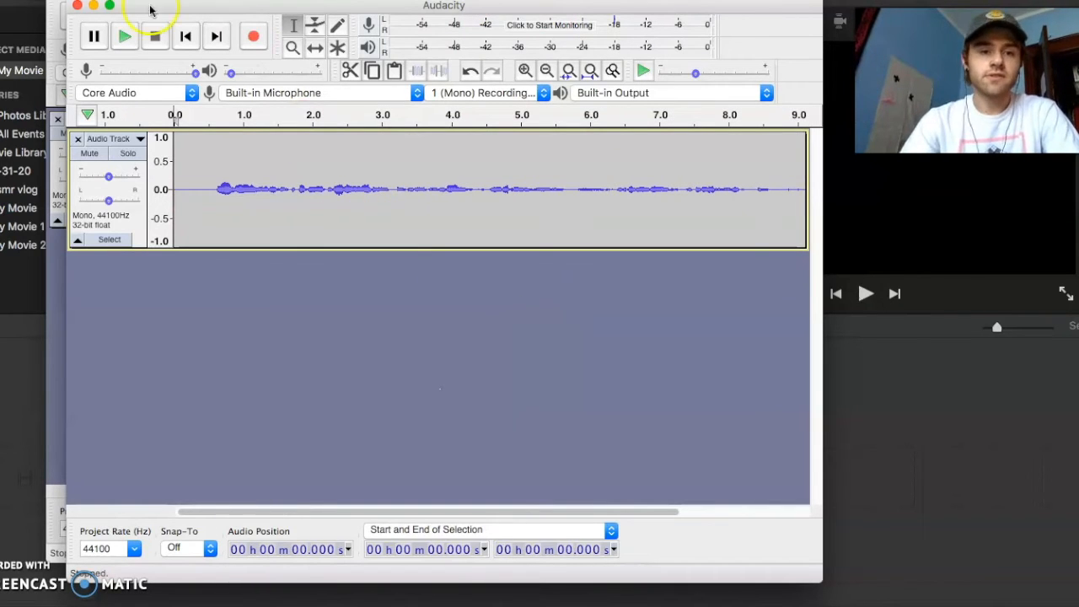
Export the recording to the Desktop as an MP3 file named stationidtest3
left_click(78, 0)
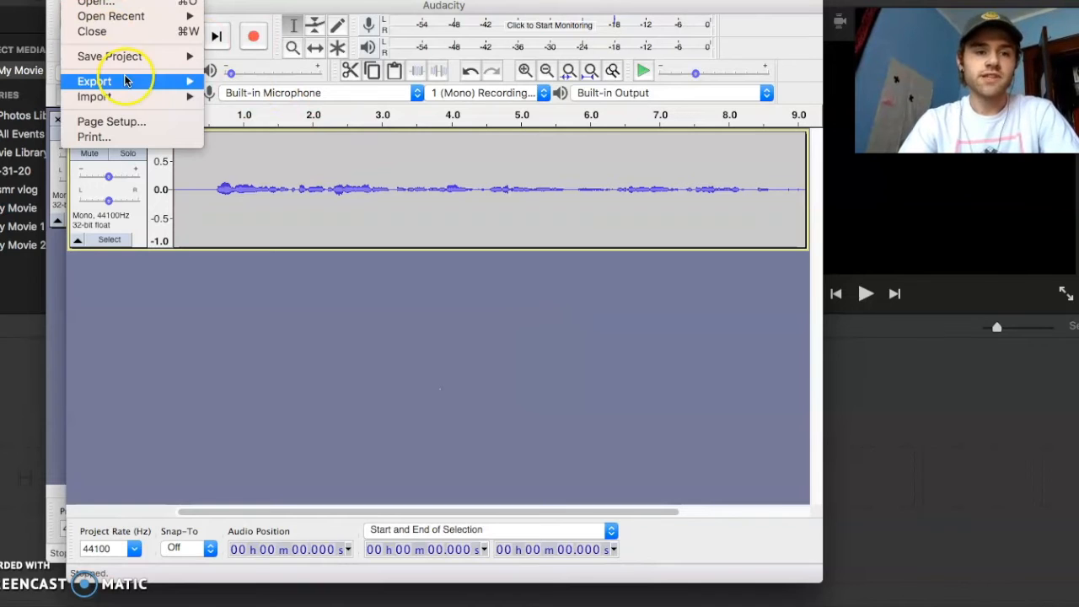
mouse_move(165, 80)
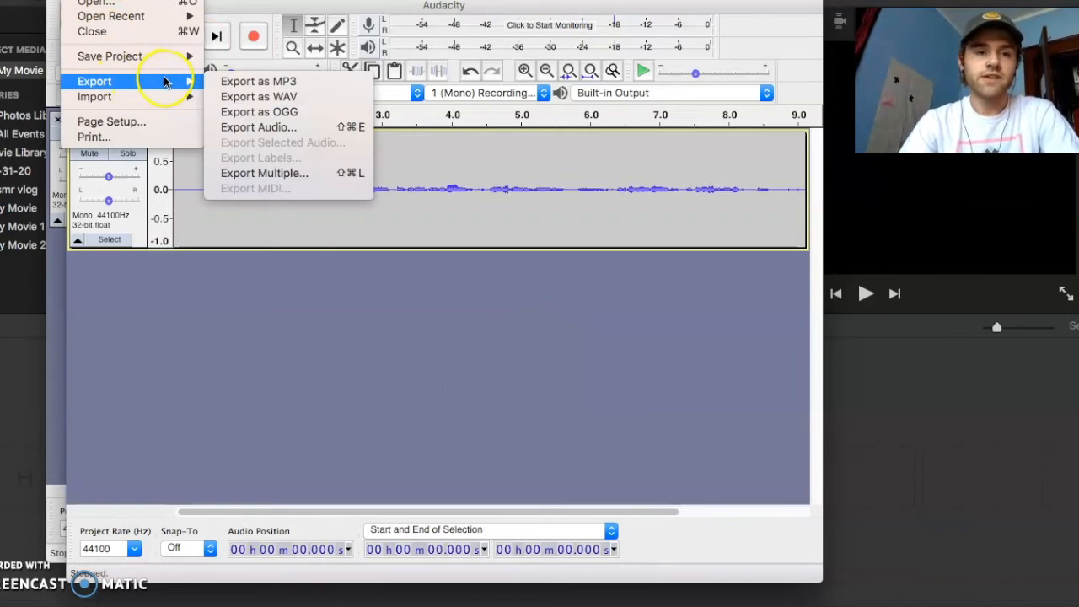
left_click(238, 82)
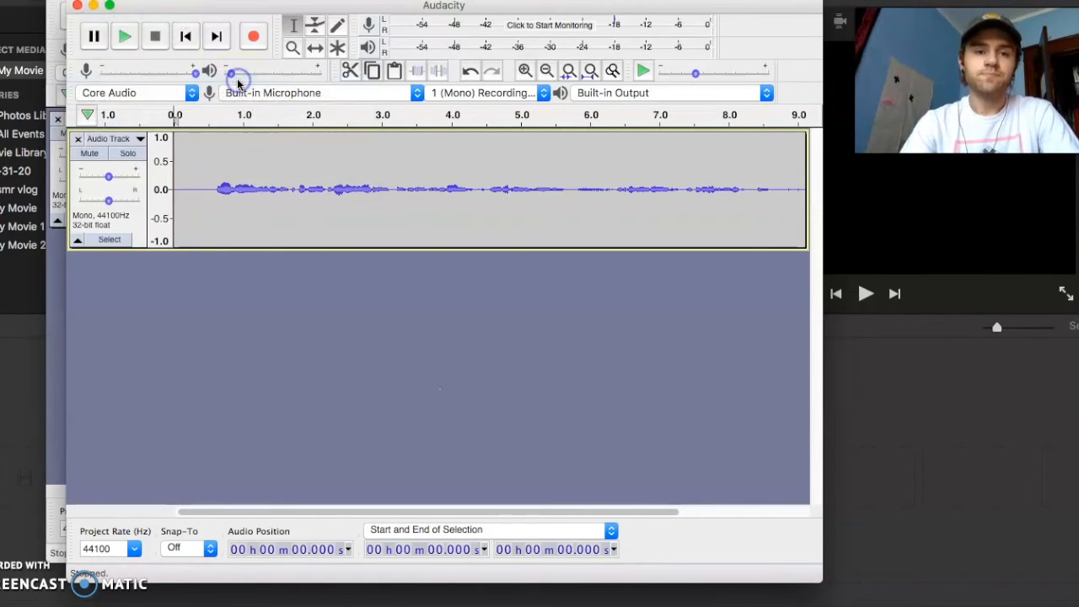
type("s")
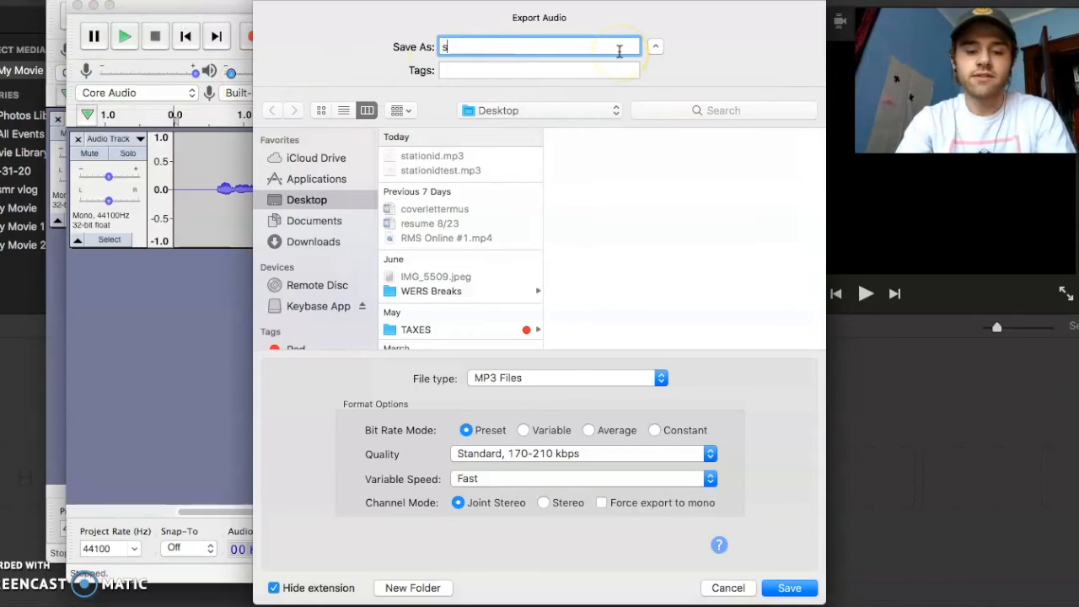
type("tationidtest3")
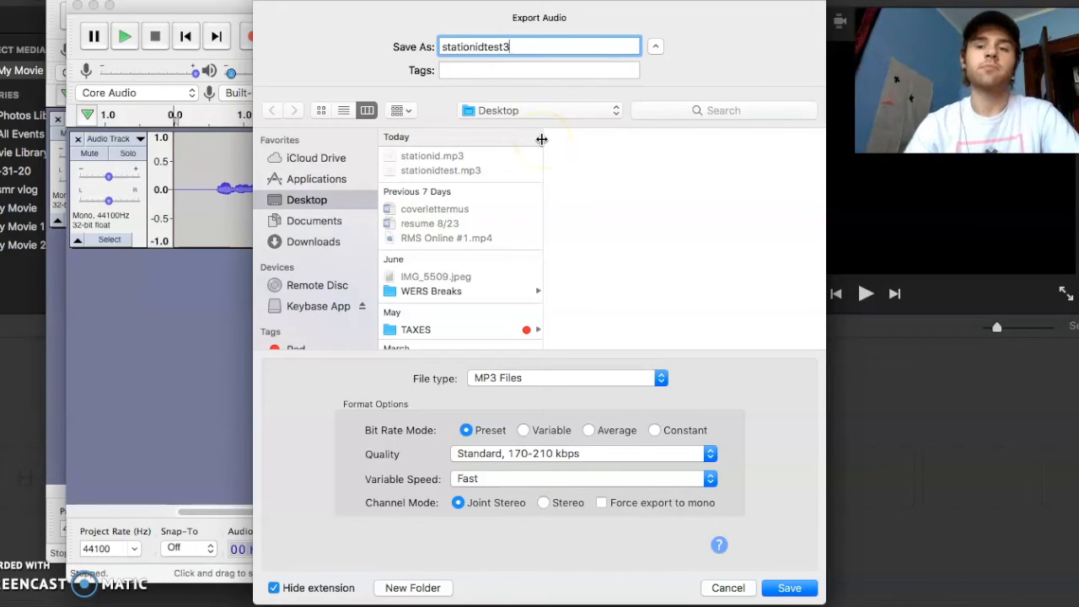
left_click(783, 587)
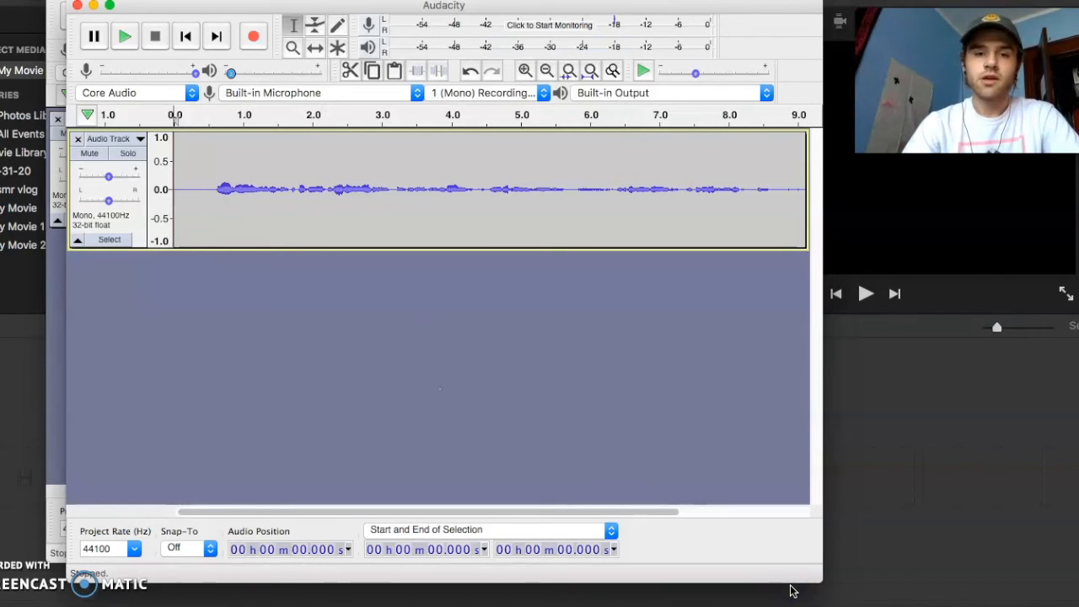
Switch back to iMovie and add the stationid MP3 from the desktop to the timeline of My Movie 5
left_click(950, 489)
left_click(583, 222)
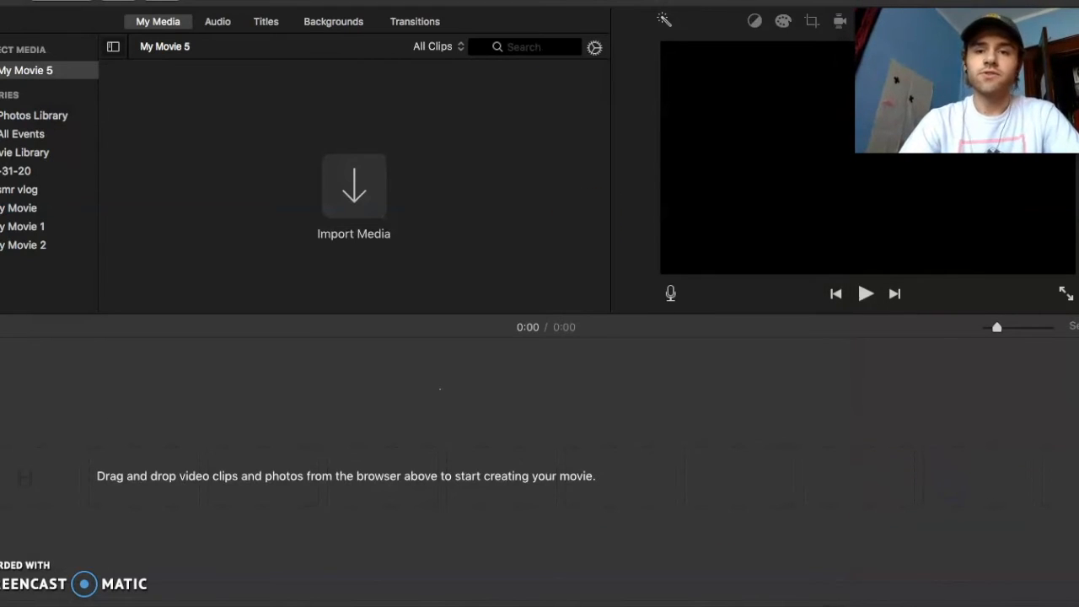
left_click_drag(693, 0, 410, 0)
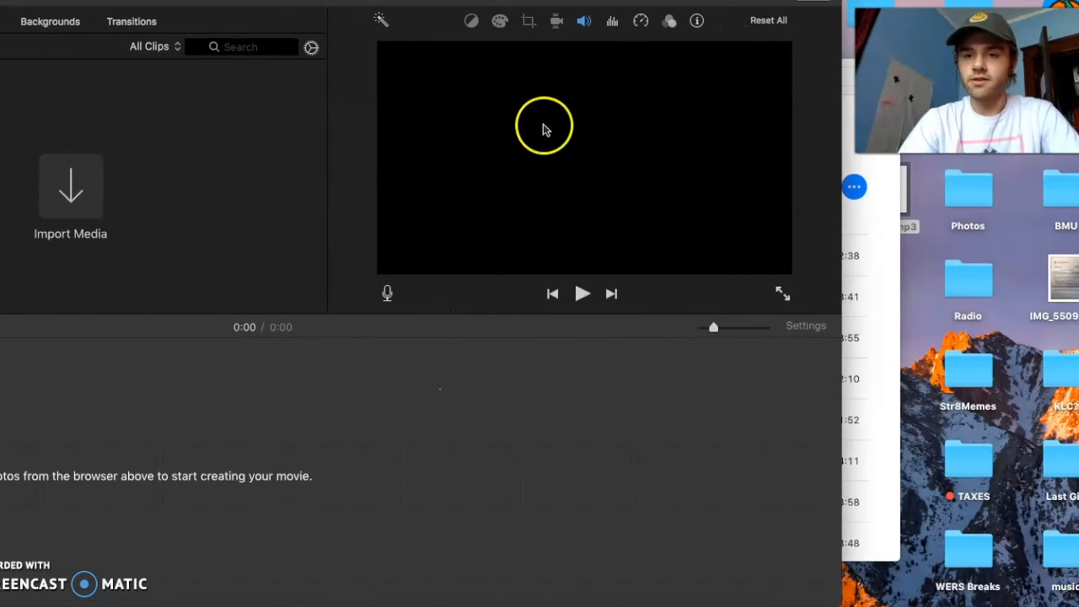
left_click_drag(910, 209, 51, 459)
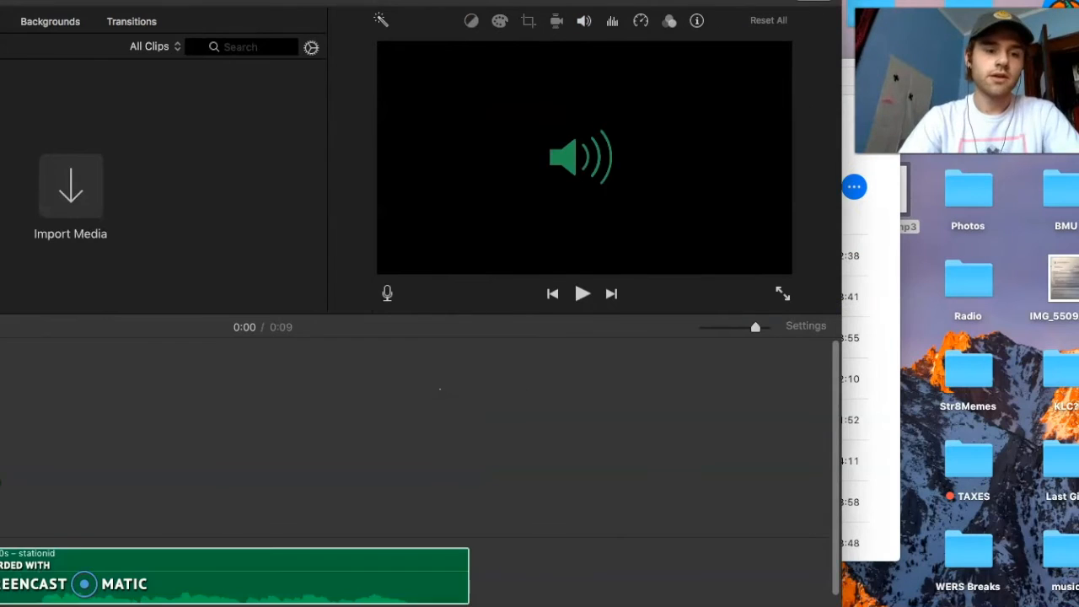
Restore the iMovie window's position and move the stationid clip to the very start of the timeline
left_click(124, 415)
left_click_drag(505, 0, 815, 0)
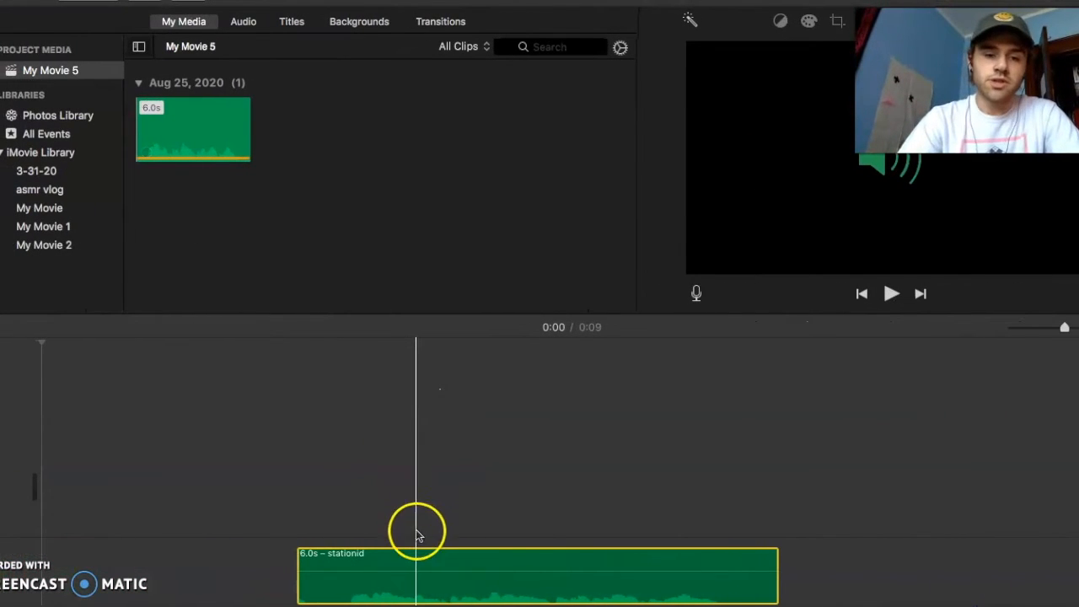
left_click_drag(422, 553, 161, 556)
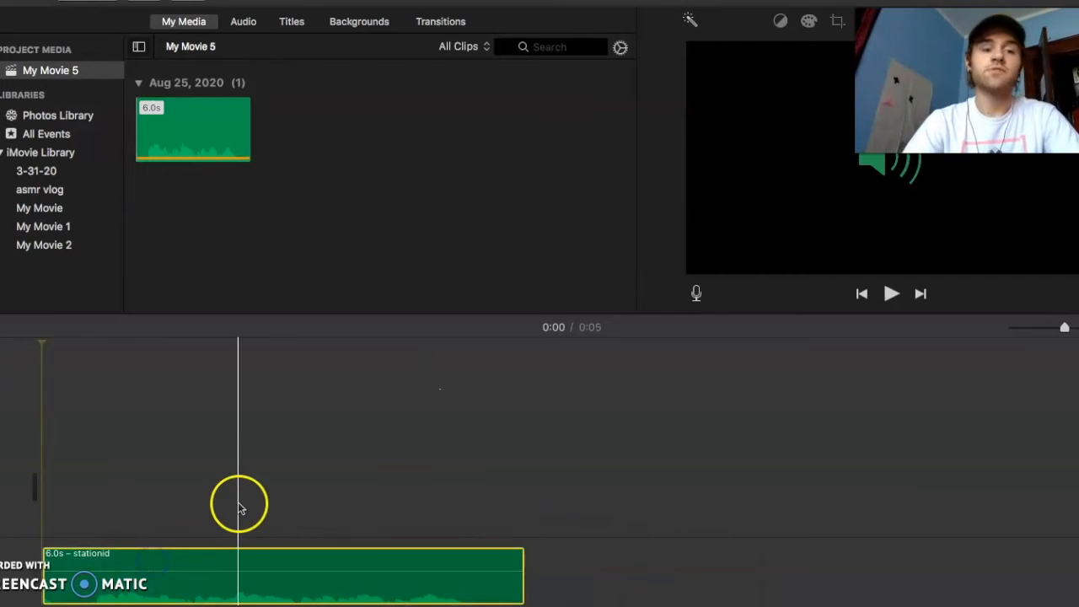
Add the song "boy" from the iTunes RMS #1 playlist to the timeline, placed directly after the stationid clip
left_click(251, 26)
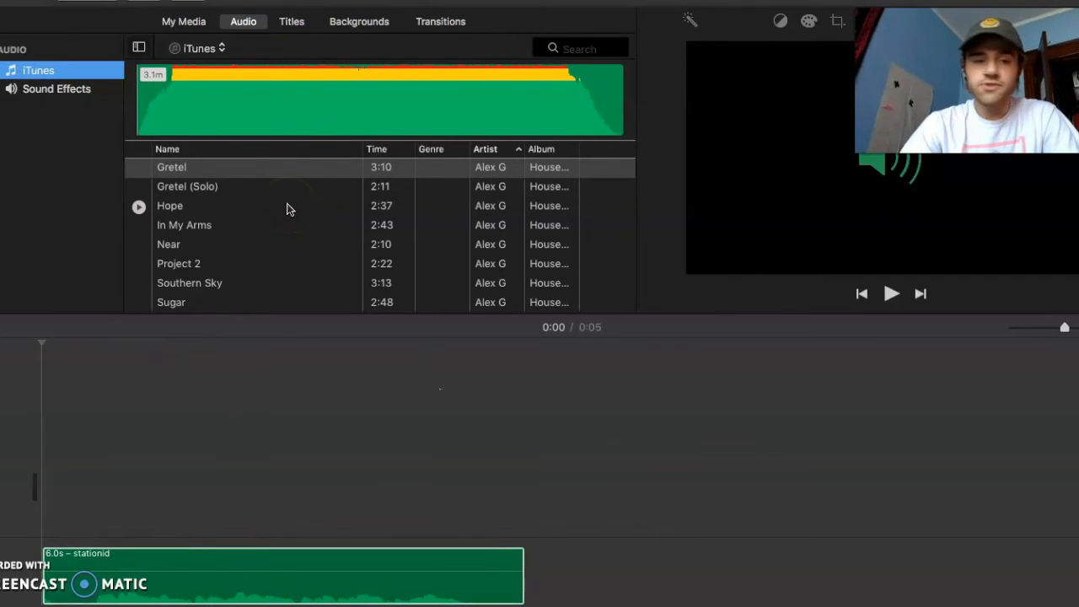
left_click(408, 606)
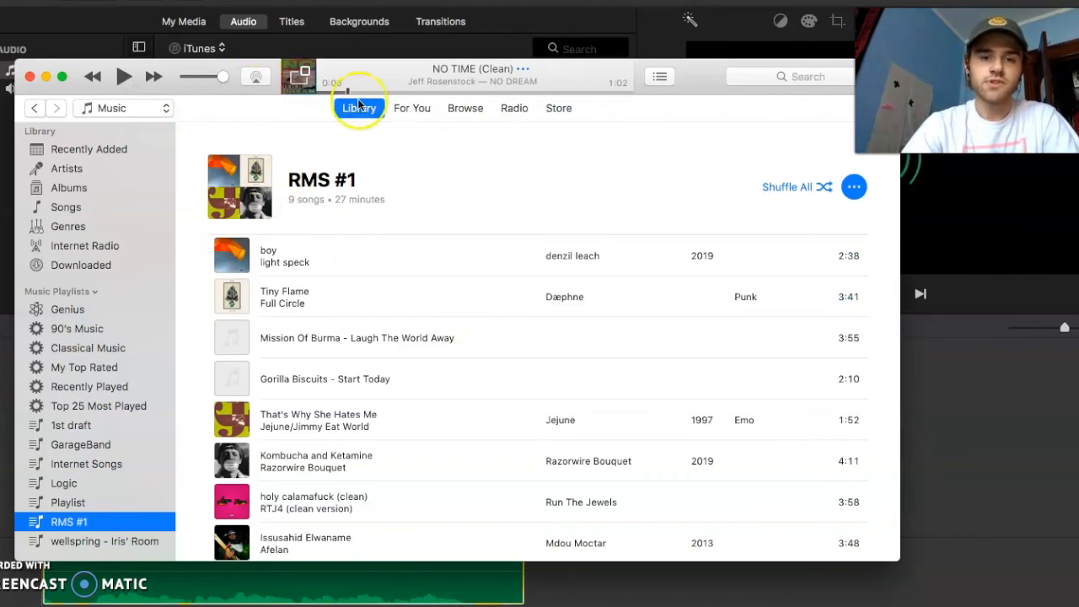
left_click_drag(715, 89, 565, 5)
left_click_drag(301, 174, 536, 576)
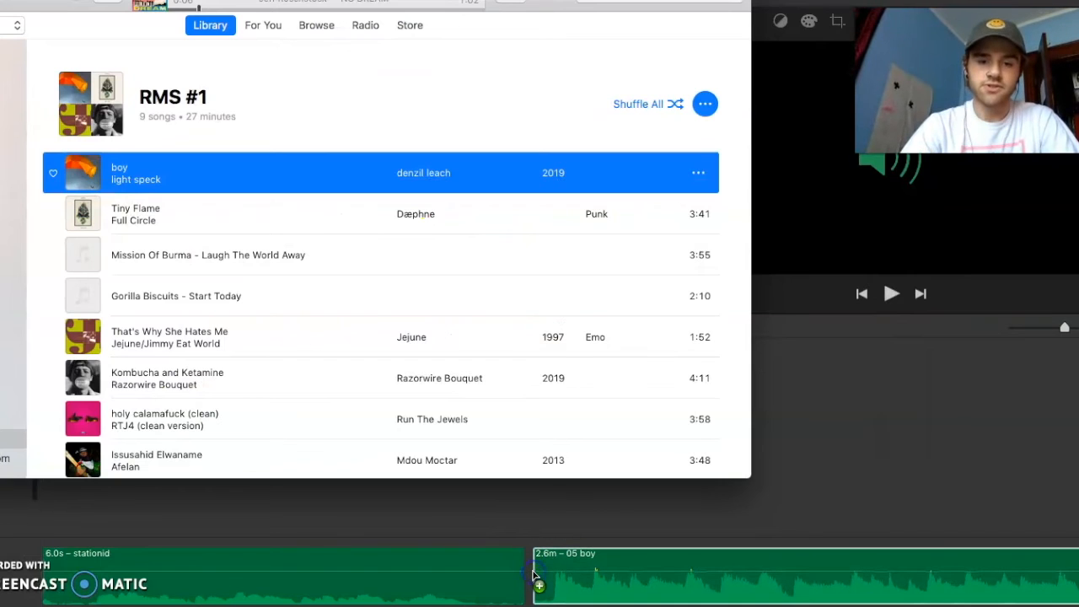
left_click(953, 411)
left_click_drag(621, 569, 614, 571)
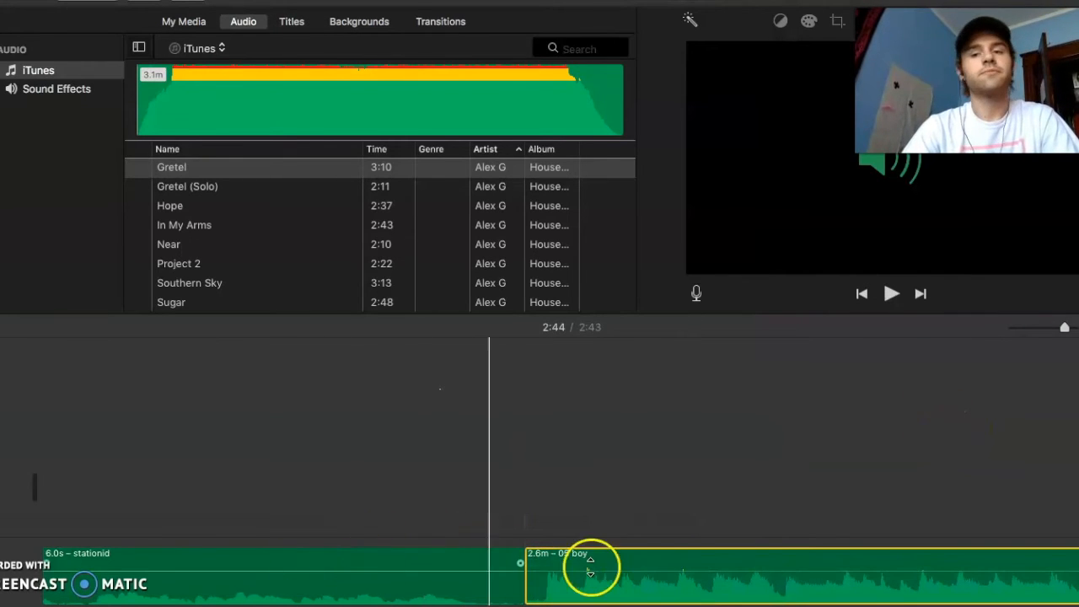
Zoom out the timeline and examine it from the end of the "boy" clip back to the station ID
scroll(791, 568, "right", 1)
scroll(792, 568, "right", 15)
left_click_drag(1065, 328, 1042, 330)
left_click(551, 515)
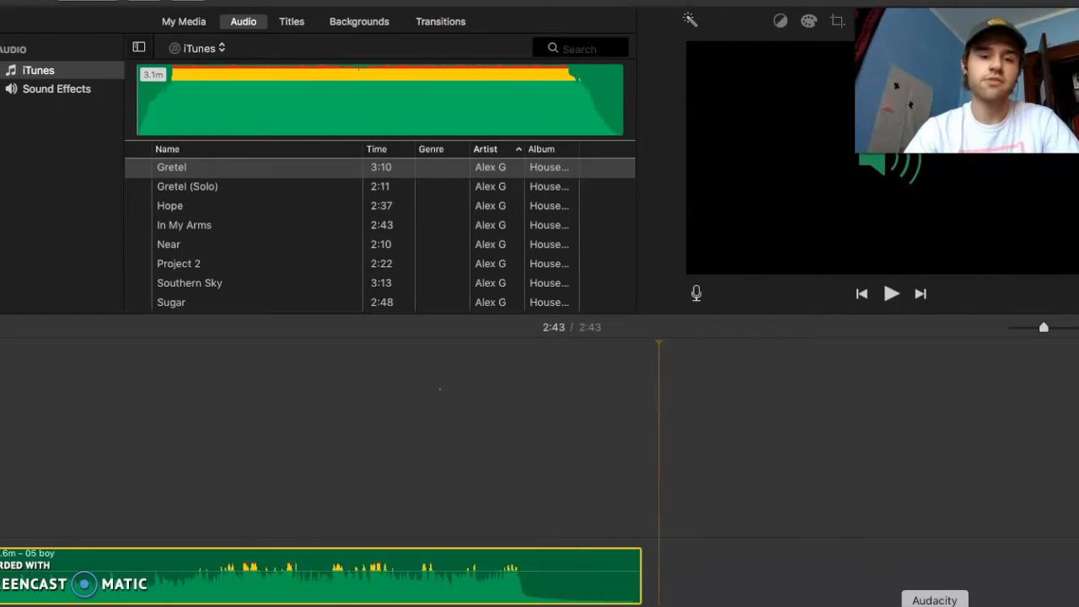
scroll(399, 442, "left", 10)
scroll(400, 440, "left", 2)
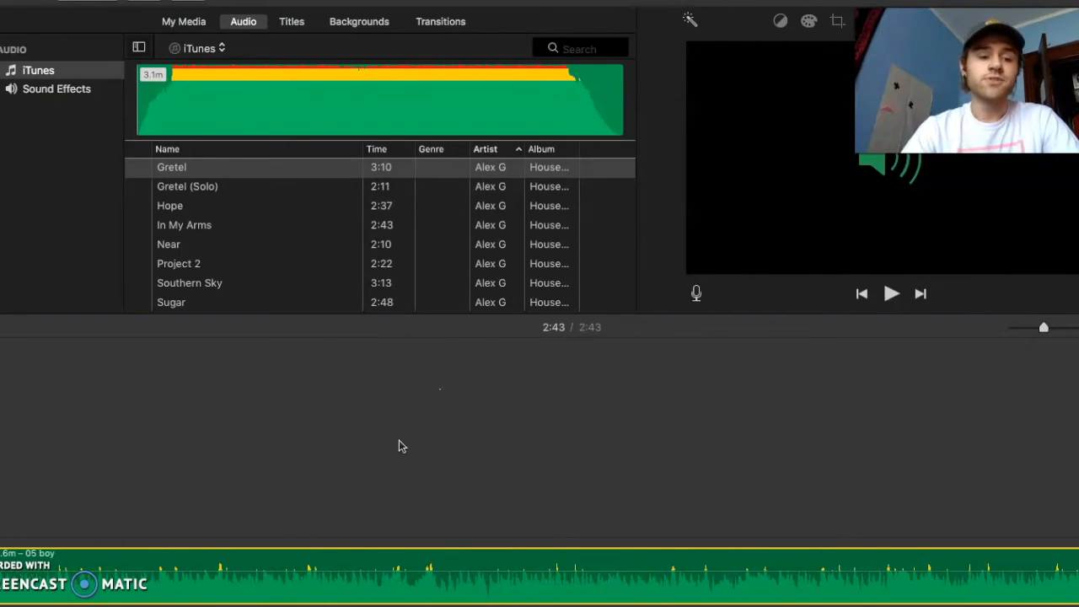
scroll(401, 445, "left", 5)
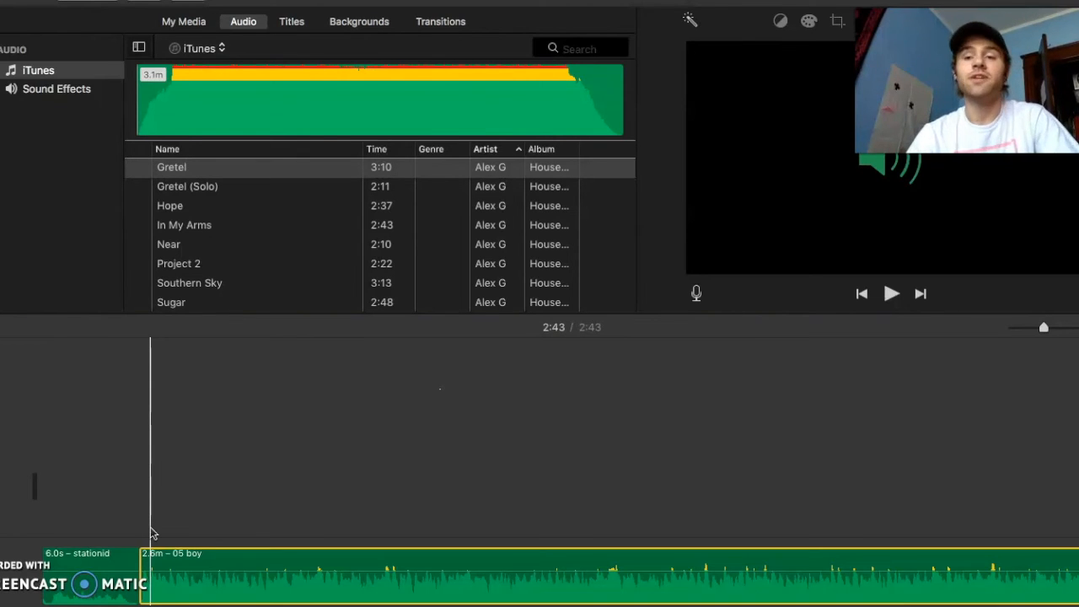
Raise the volume of the stationid clip at the start of the timeline
left_click(539, 477)
scroll(540, 480, "right", 10)
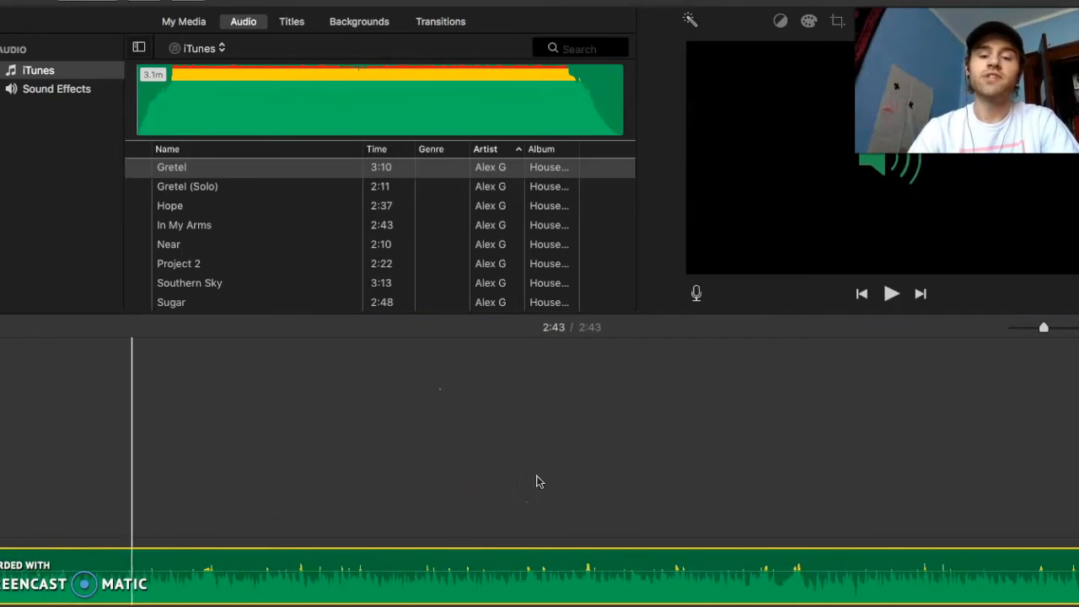
scroll(800, 433, "right", 5)
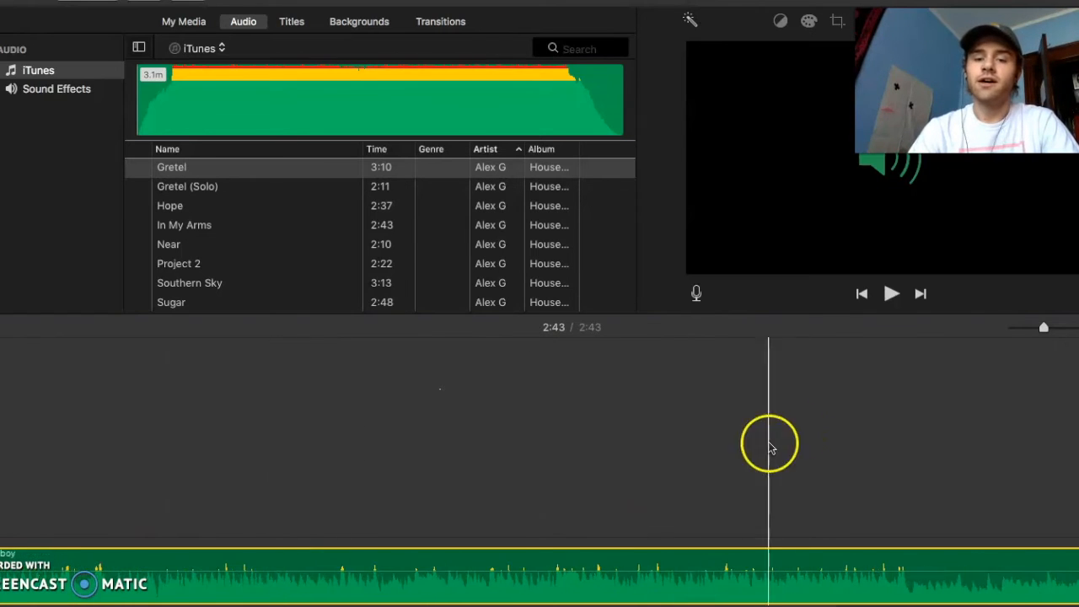
scroll(602, 439, "right", 10)
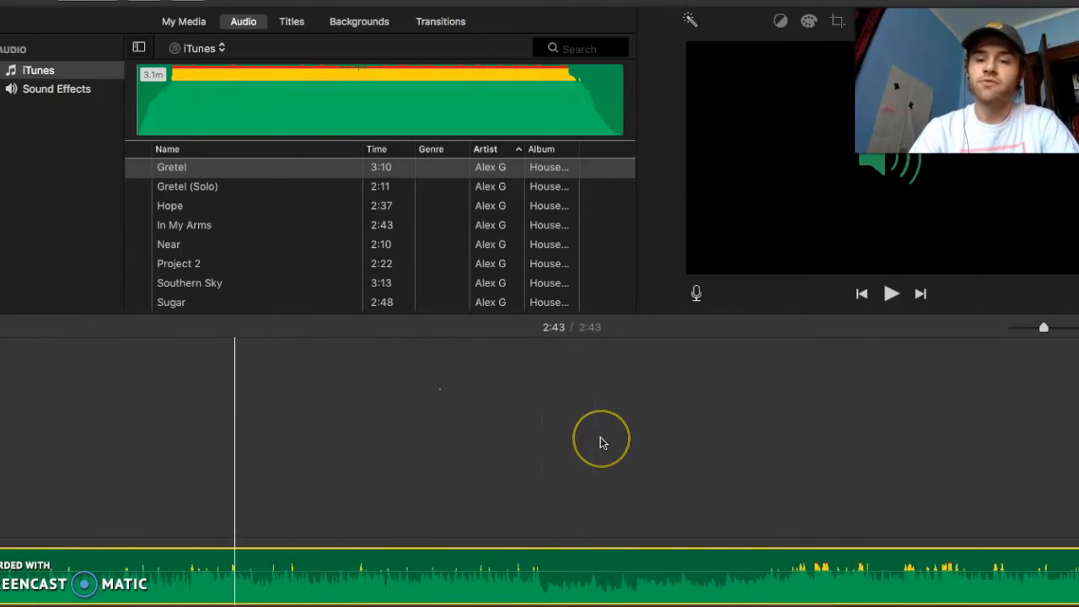
scroll(602, 443, "left", 15)
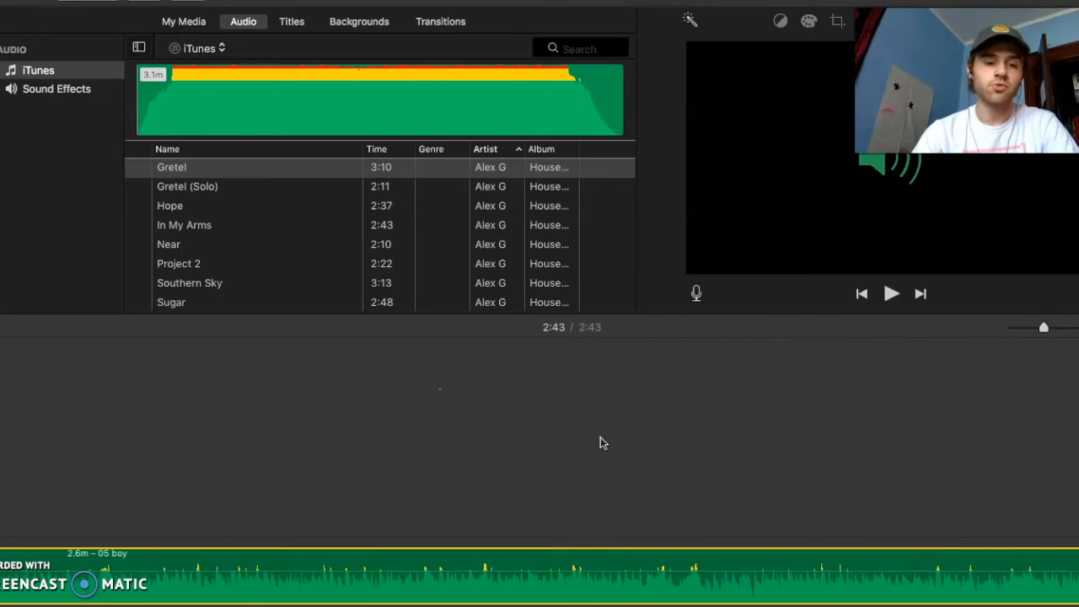
scroll(376, 498, "right", 3)
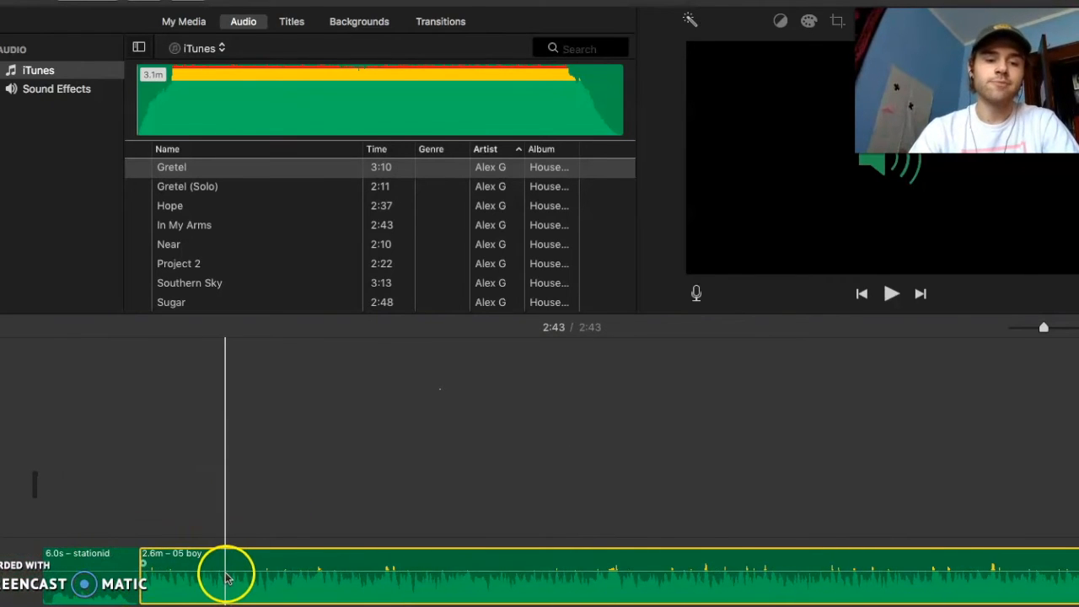
left_click_drag(233, 573, 235, 574)
left_click(100, 572)
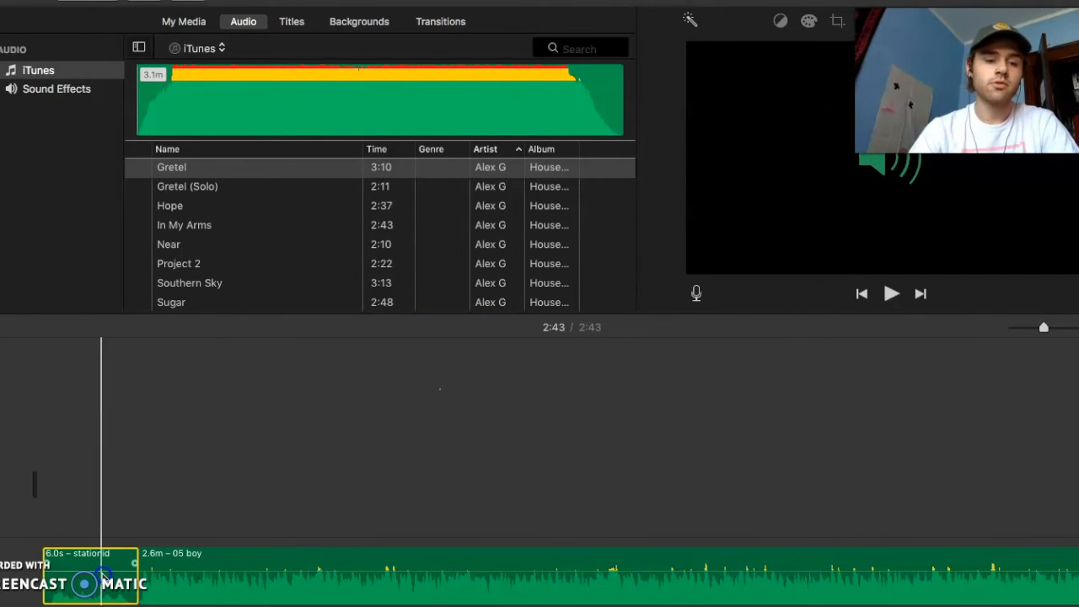
left_click_drag(113, 573, 121, 557)
left_click(422, 470)
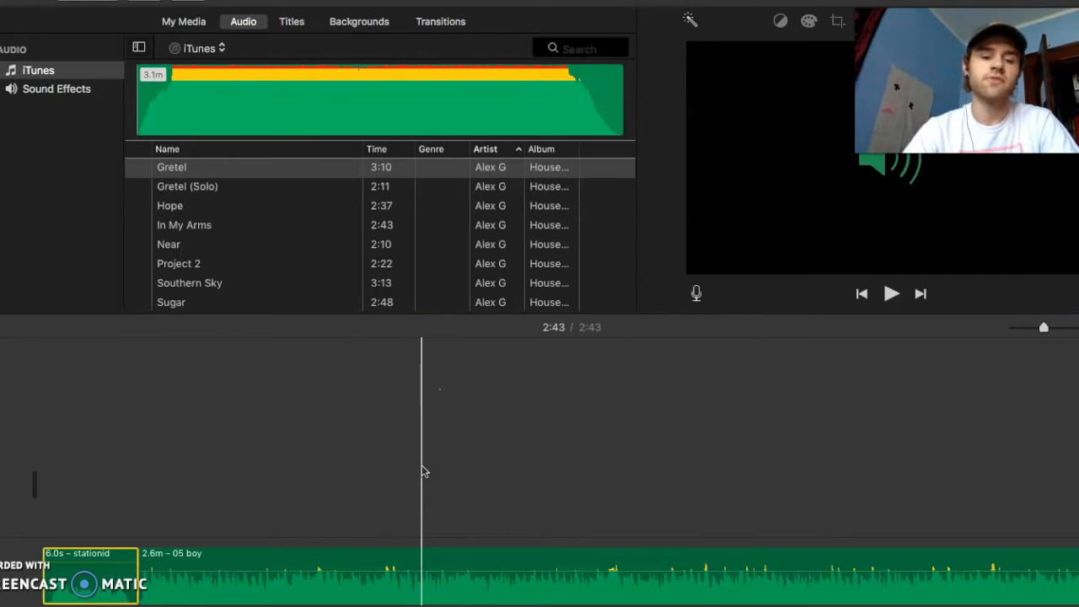
left_click(396, 556)
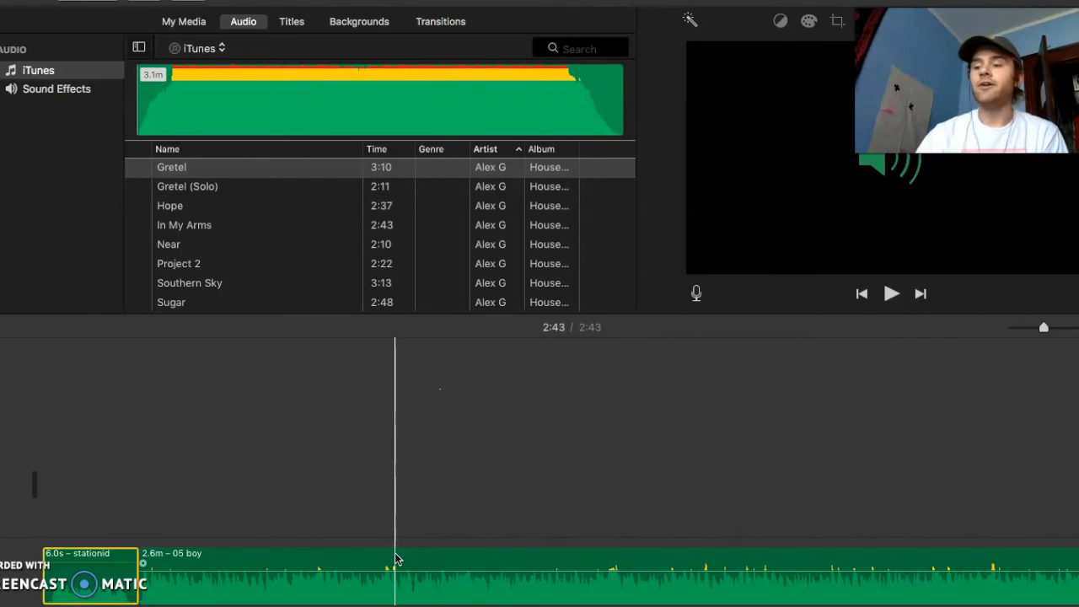
Start sharing My Movie 5 as a file, with Audio Only as the format and MP3 as the file format
left_click(61, 1)
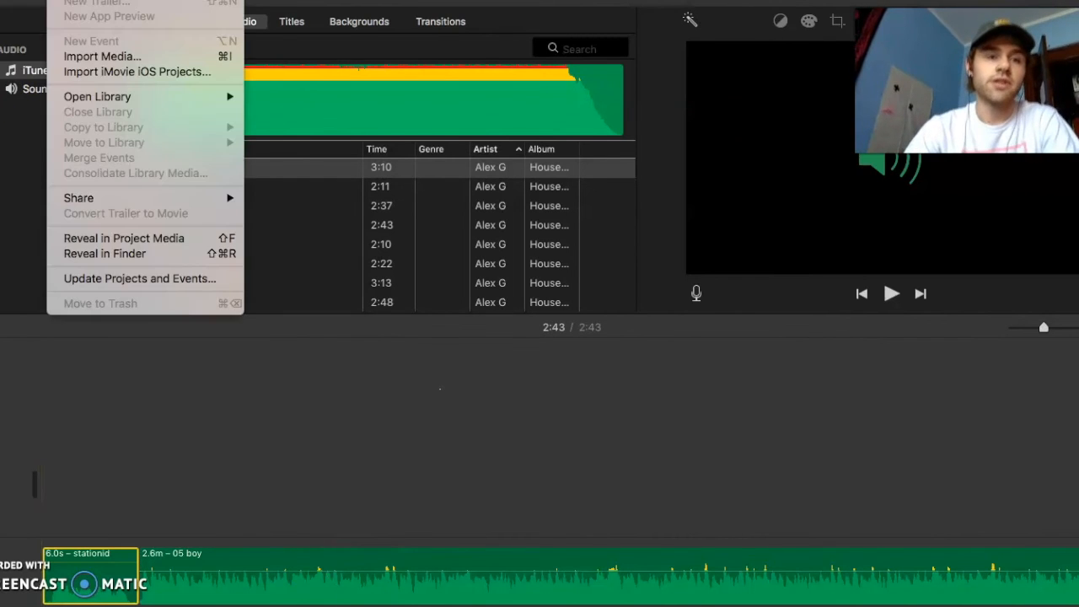
mouse_move(208, 197)
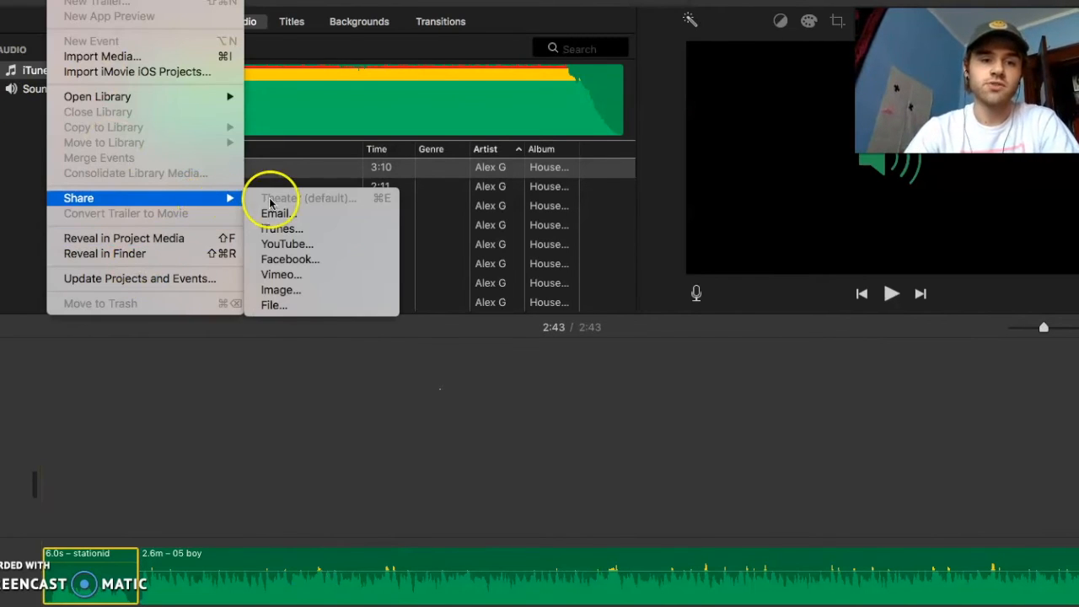
left_click(301, 306)
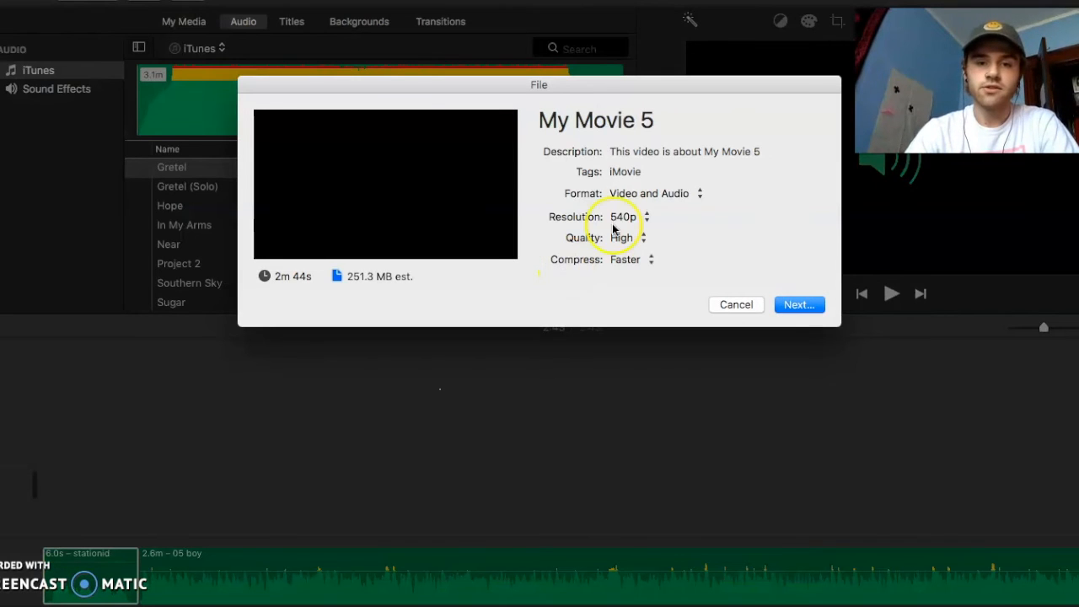
left_click(687, 196)
left_click(680, 211)
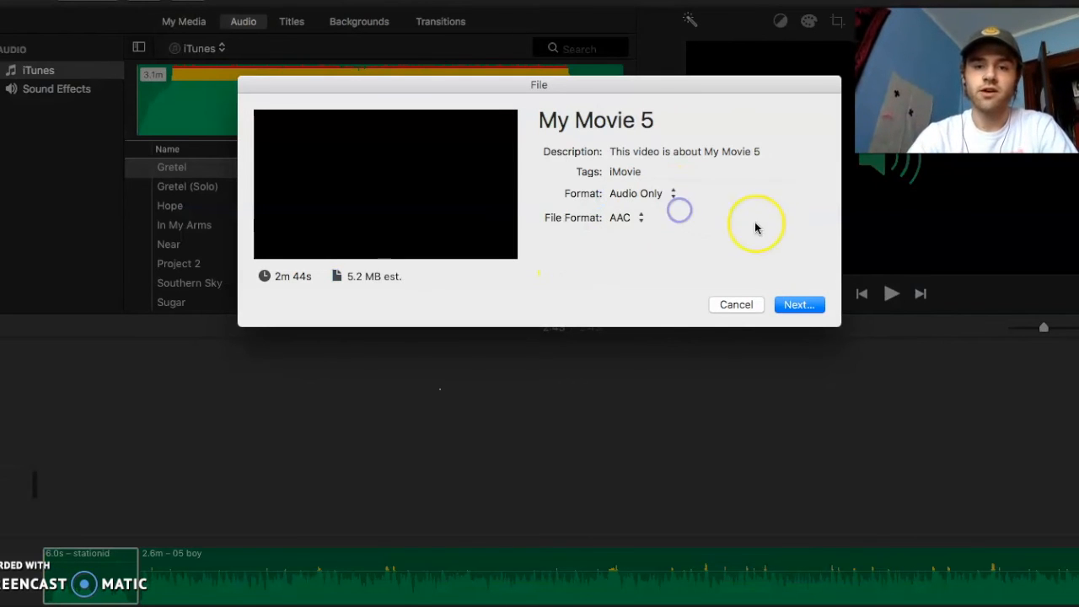
left_click(636, 220)
left_click(639, 233)
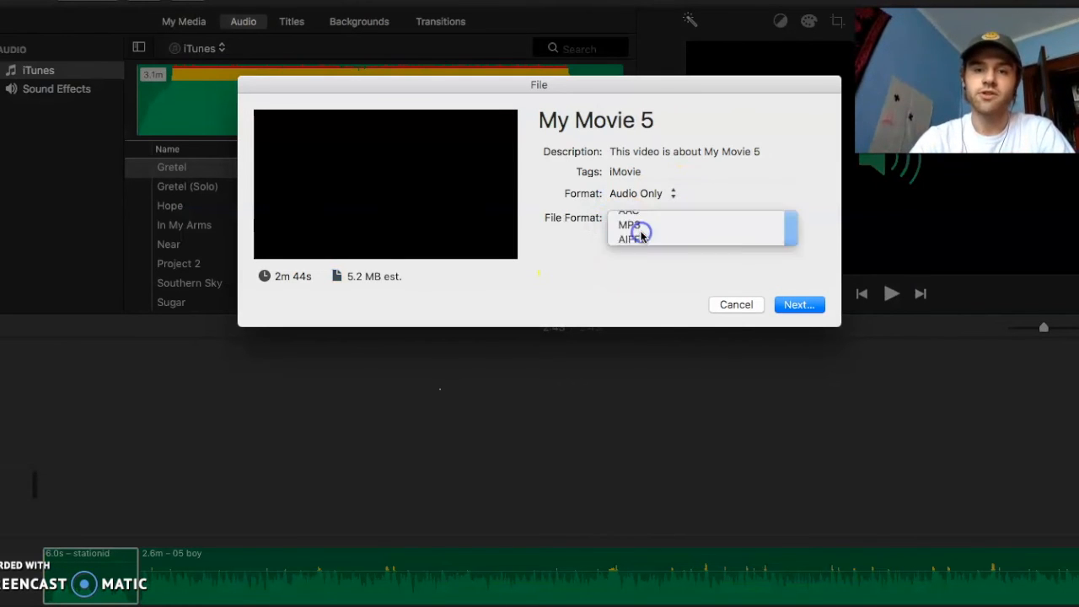
Title the export "Radio Show test #1" and cancel the file export
left_click(604, 121)
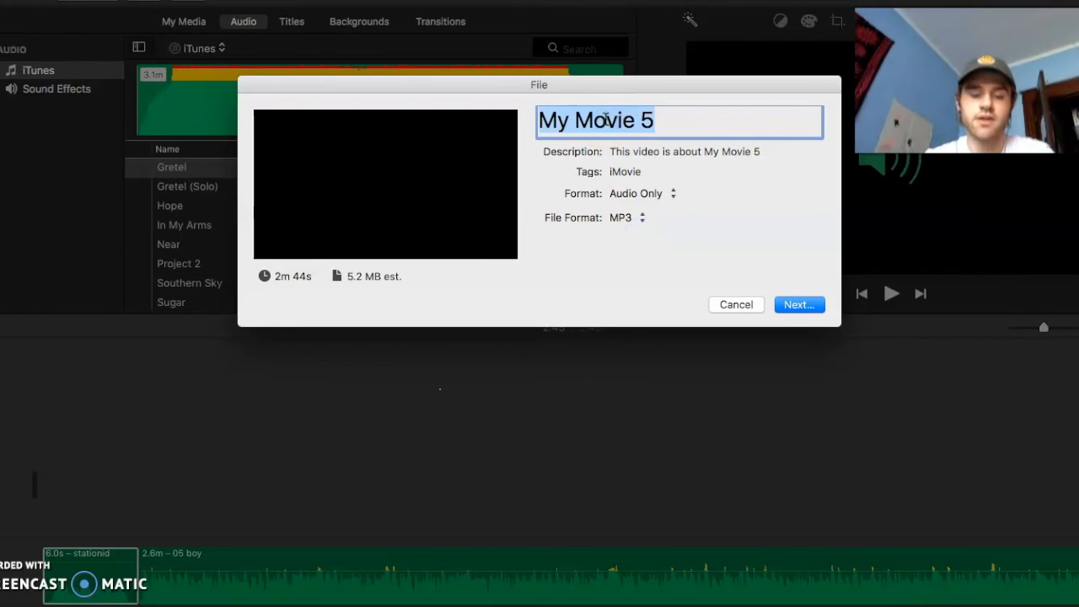
type("Radio Show test #1")
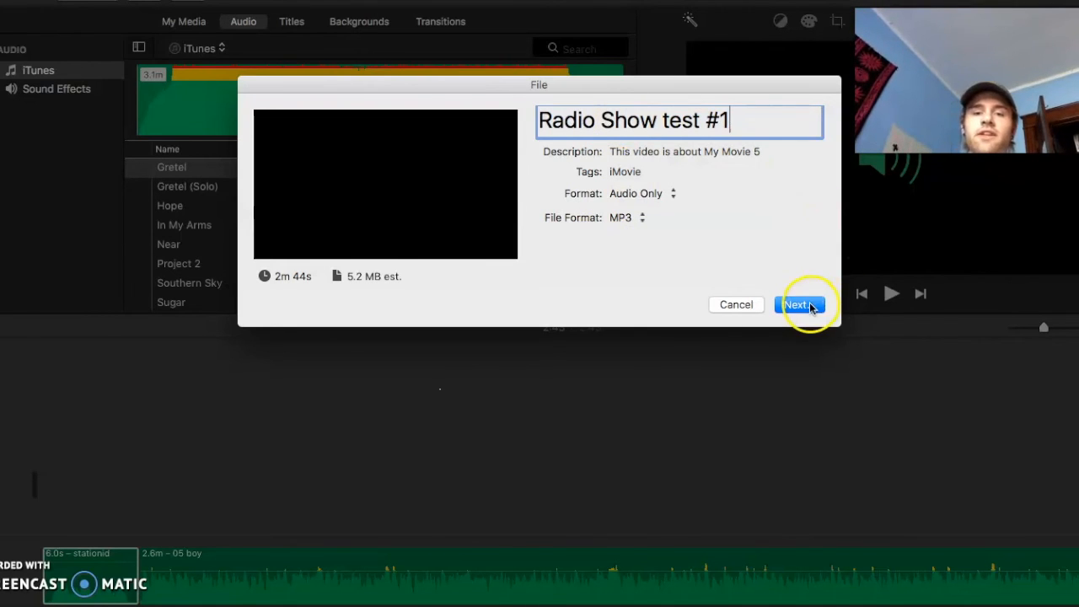
left_click(728, 308)
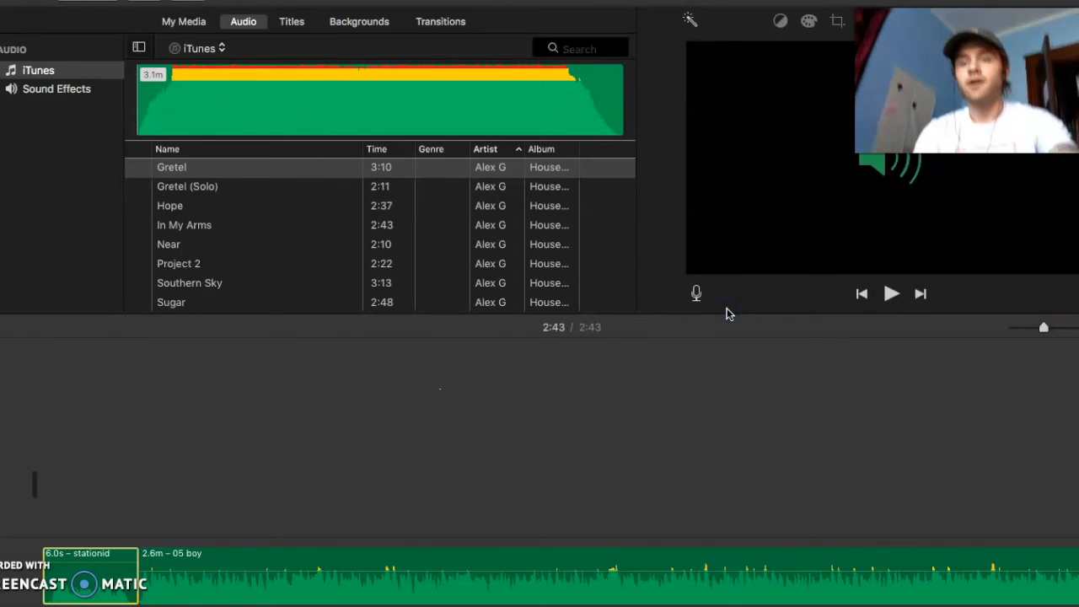
Return to the project list, keeping the name My Movie 5, and open the RMS Online #1 project
left_click(546, 390)
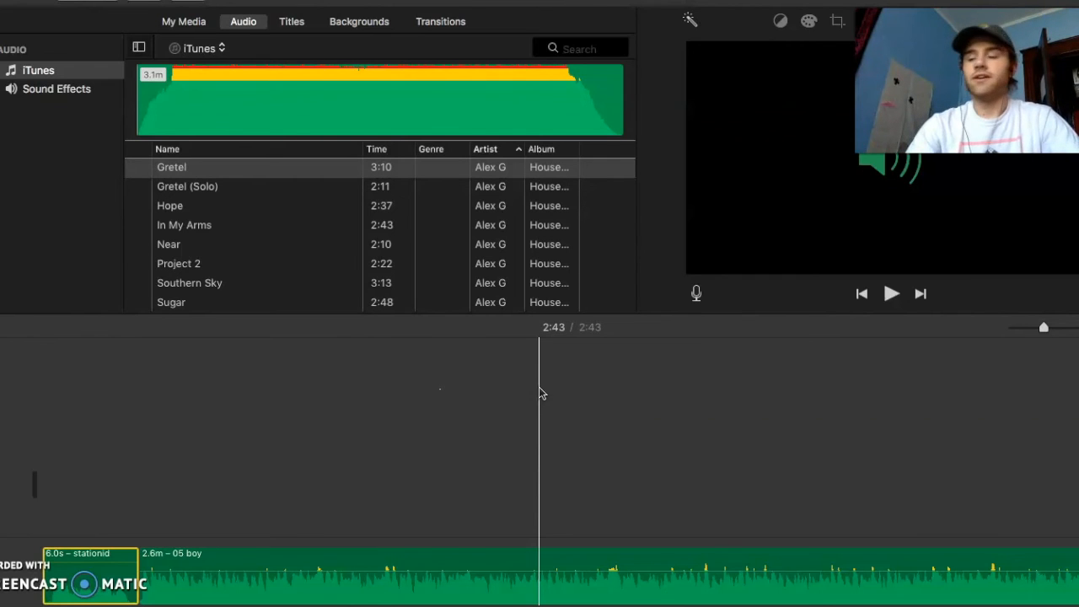
left_click_drag(542, 394, 301, 435)
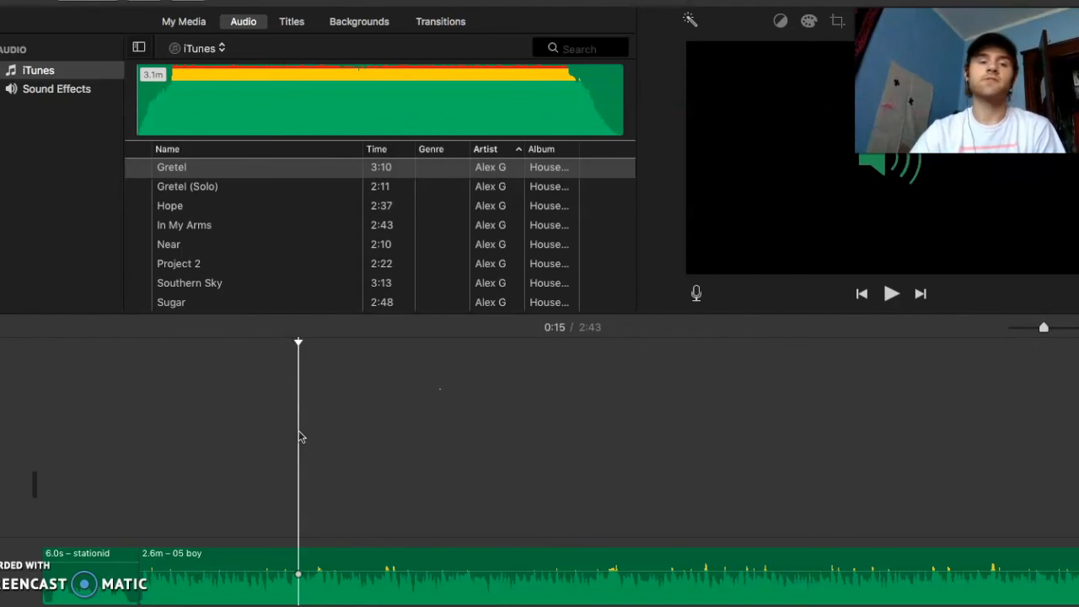
left_click(87, 0)
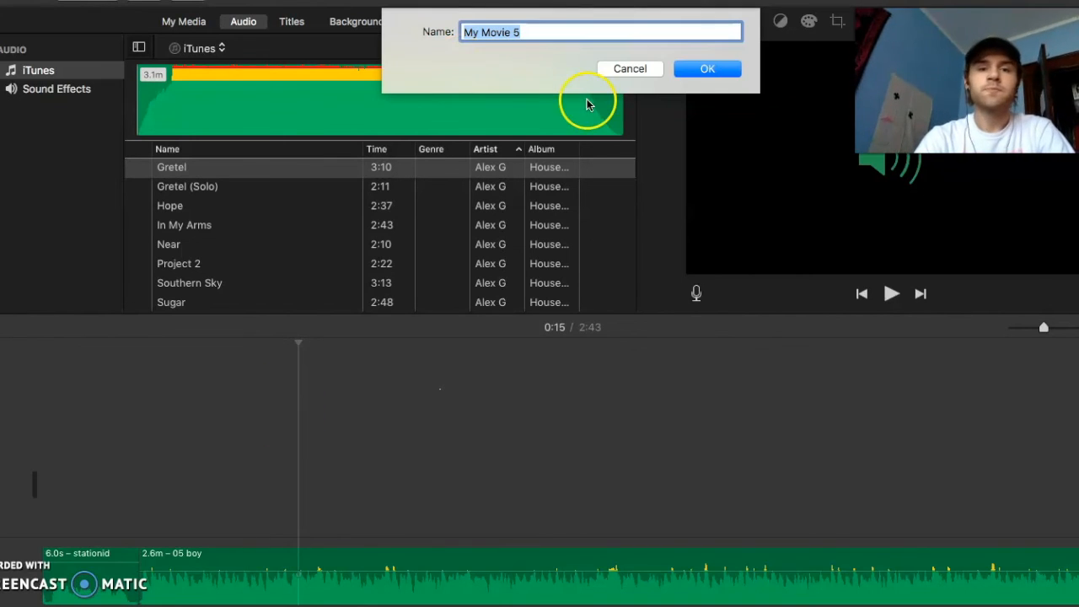
left_click(684, 68)
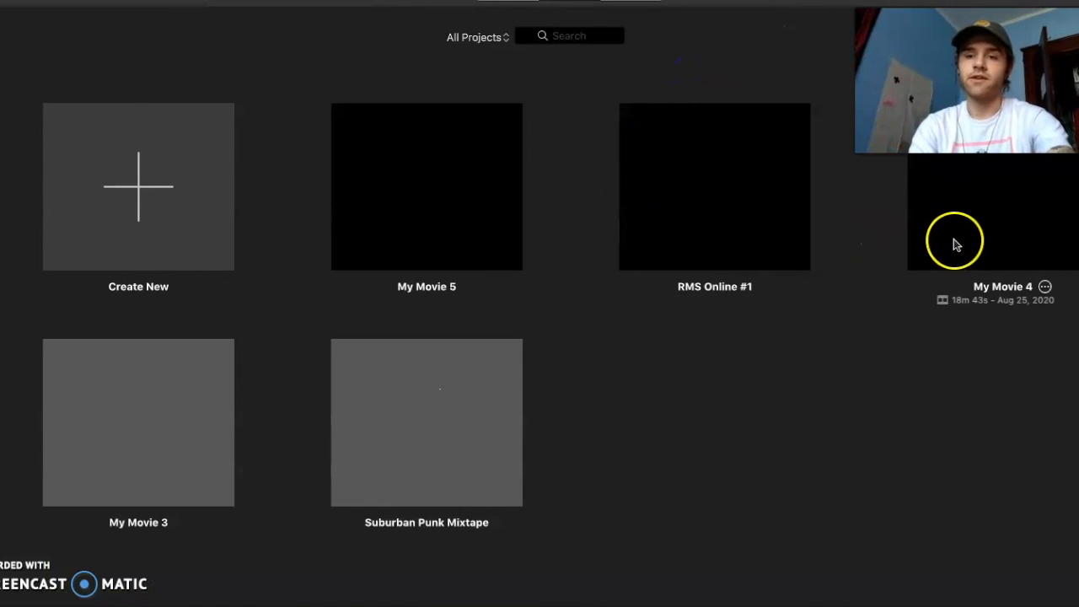
left_click(797, 234)
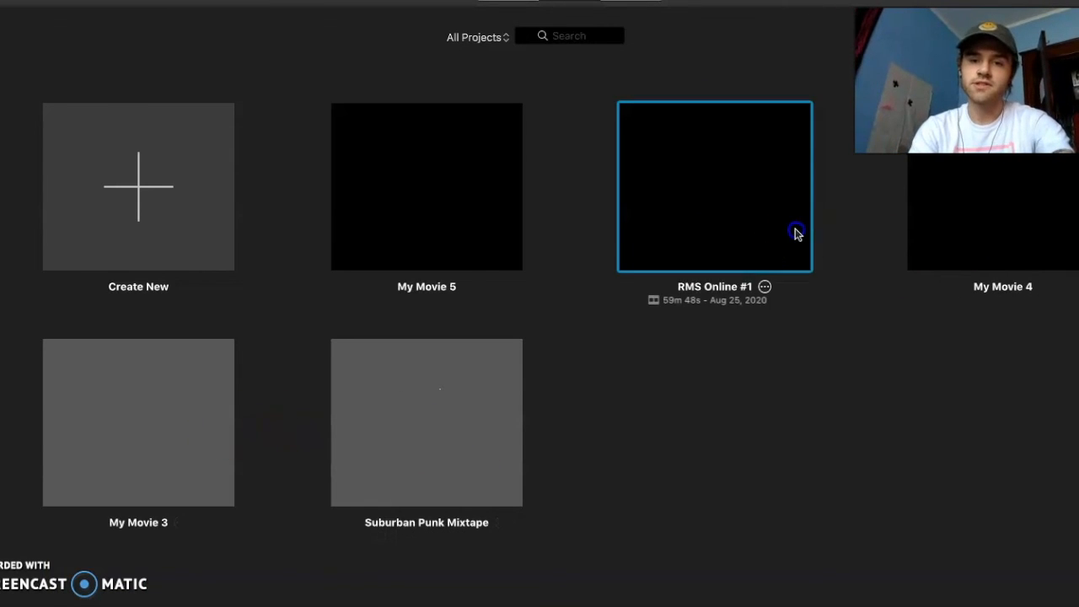
double_click(797, 233)
Examine the RMS Online #1 timeline from the first clip to the last song, Pave Paradise, and place the playhead near its end
scroll(588, 417, "left", 10)
scroll(599, 415, "left", 10)
scroll(597, 415, "left", 15)
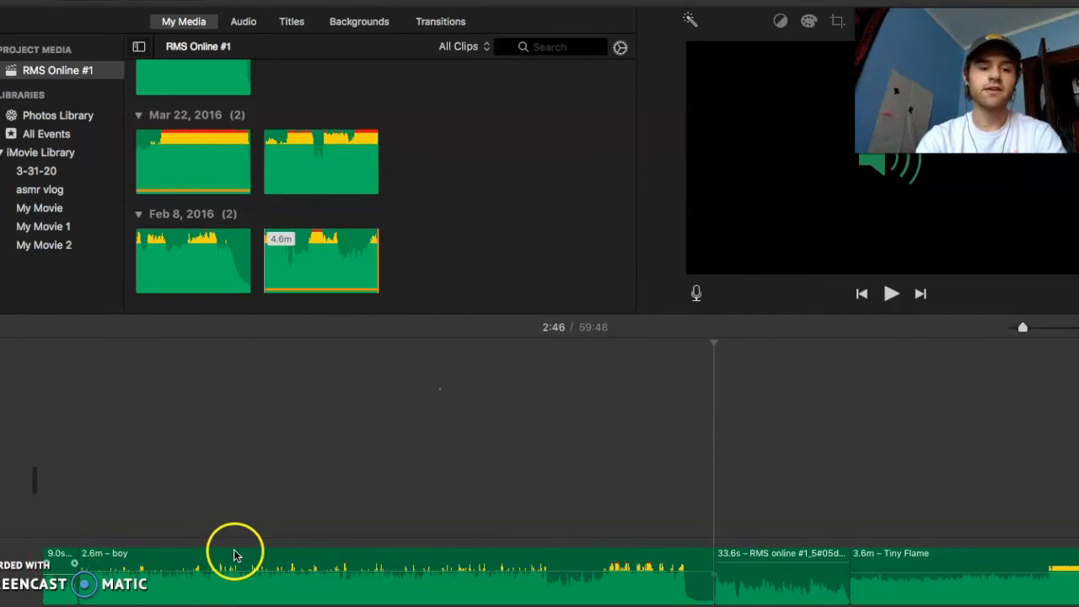
scroll(292, 532, "right", 10)
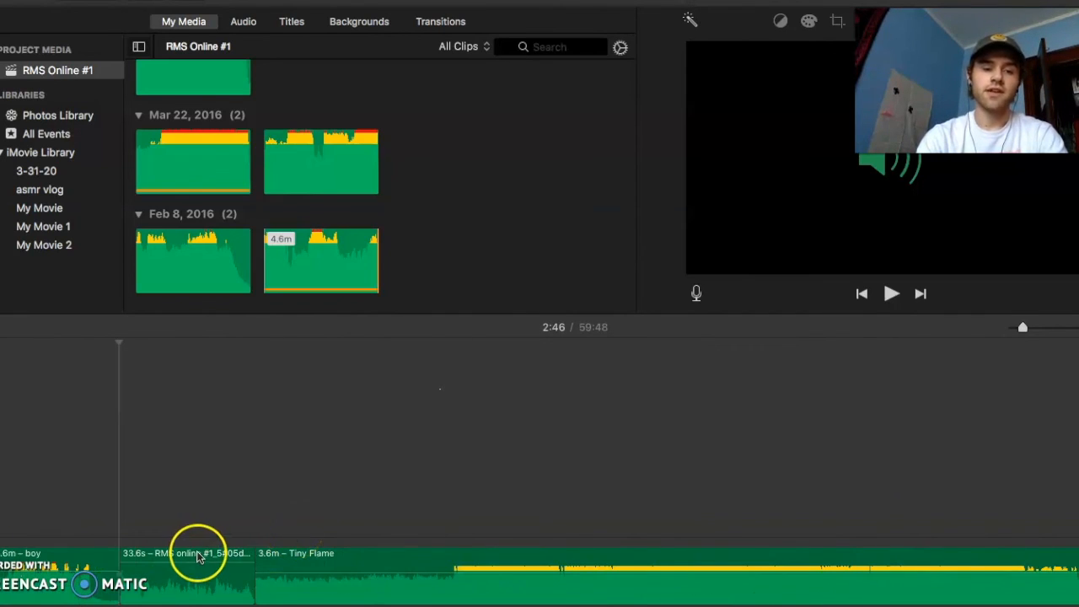
scroll(198, 556, "right", 15)
scroll(653, 406, "right", 15)
scroll(653, 407, "right", 10)
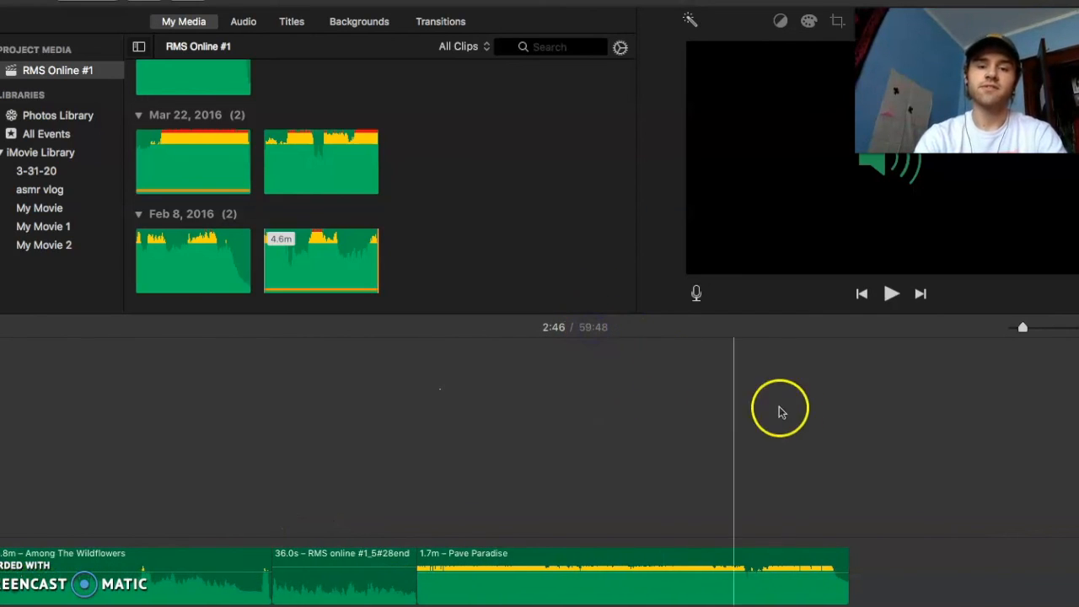
left_click(835, 423)
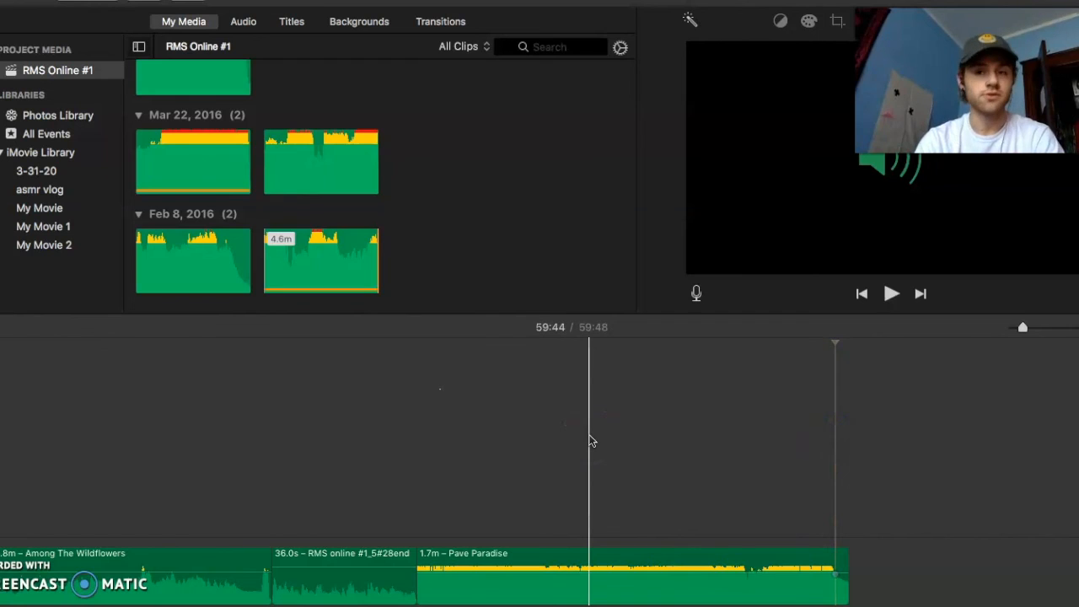
left_click(93, 4)
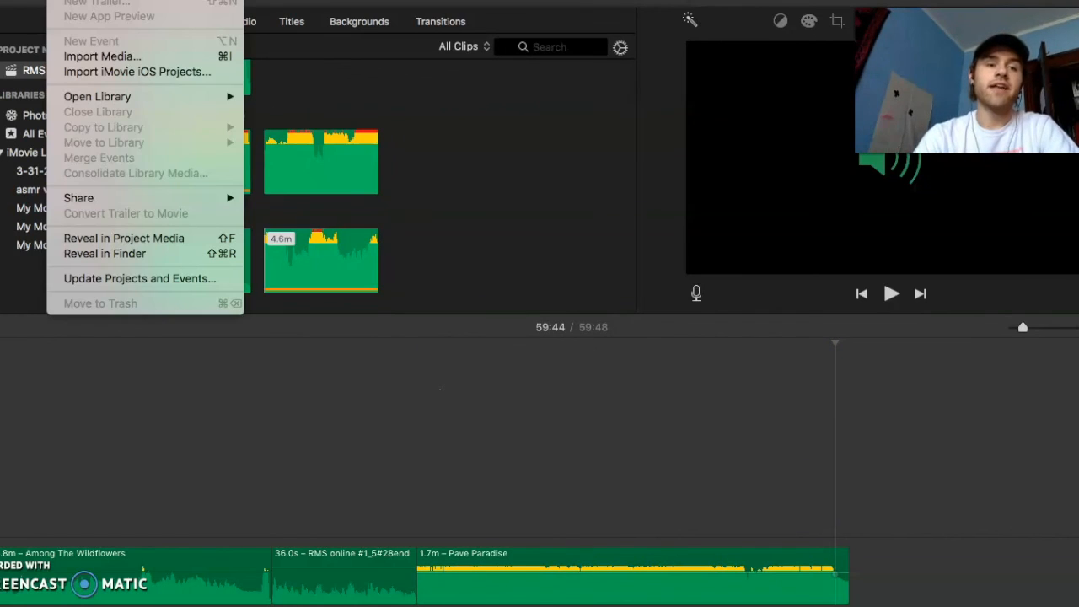
left_click(368, 426)
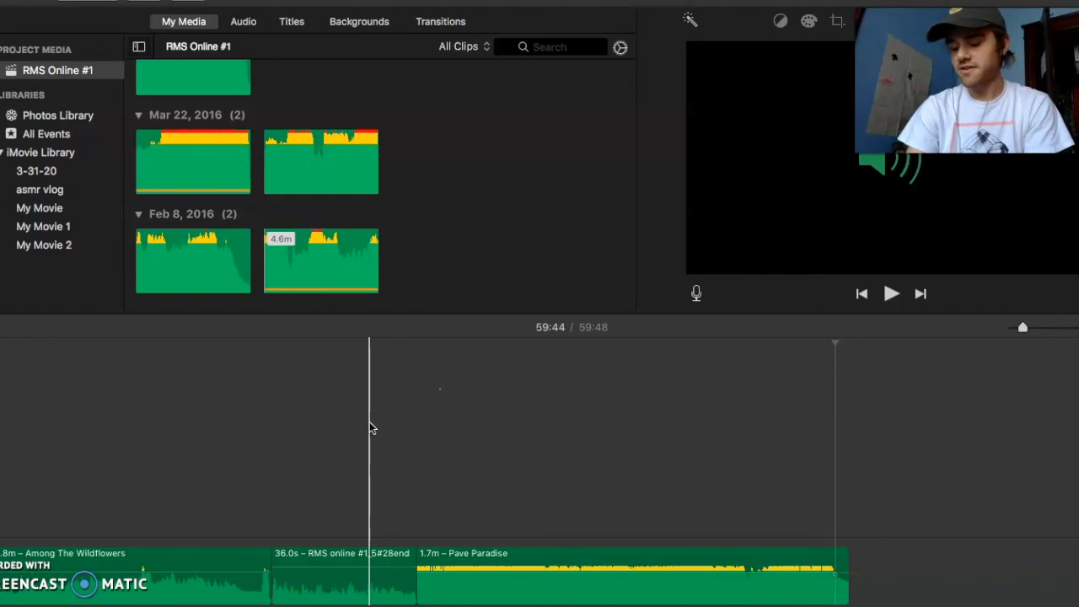
left_click_drag(371, 429, 228, 414)
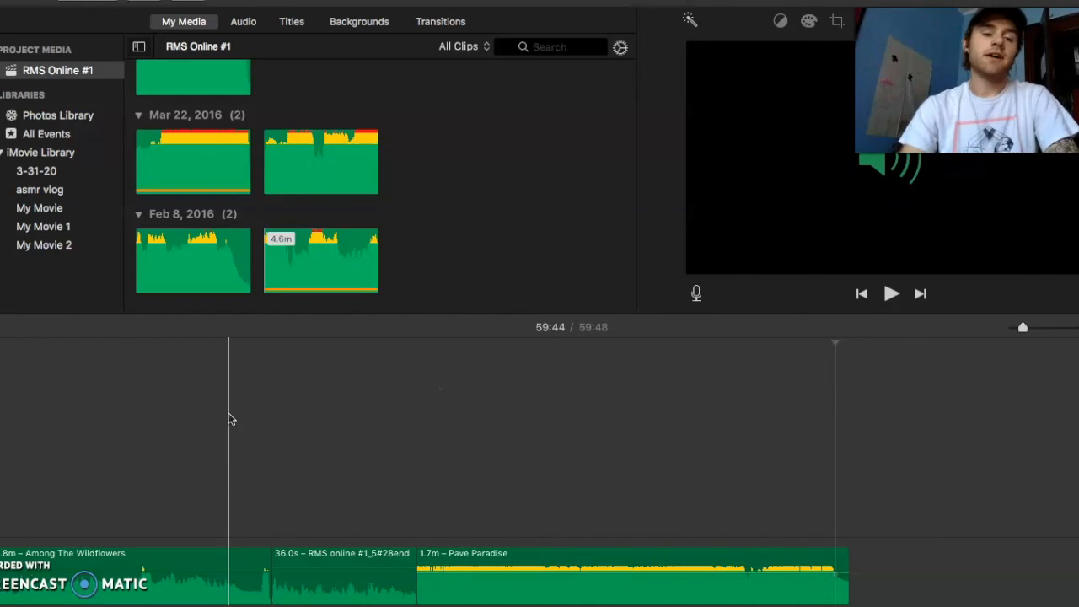
scroll(229, 419, "left", 10)
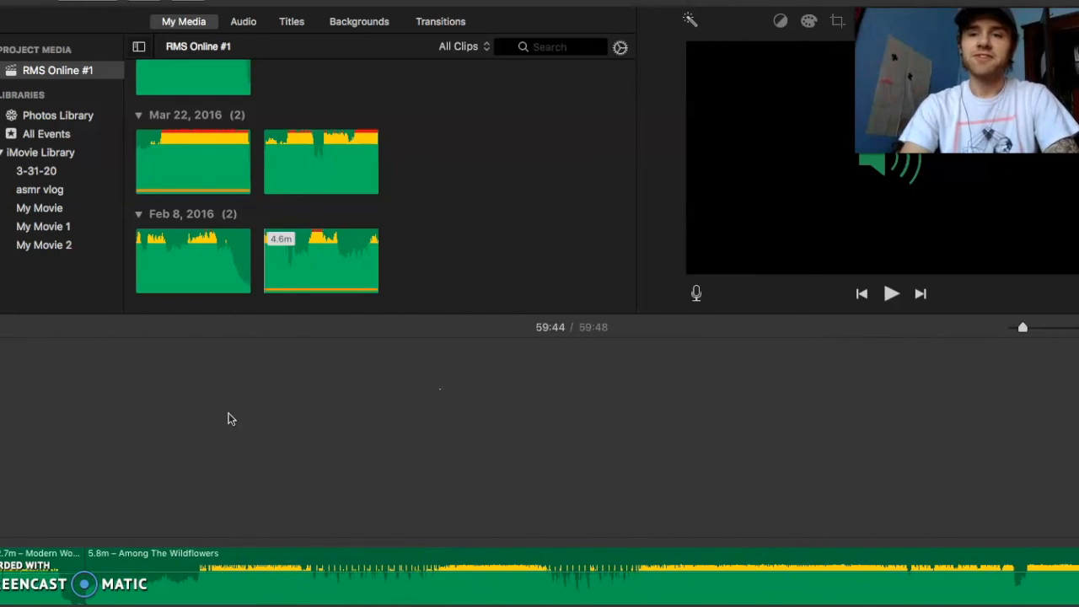
scroll(229, 419, "right", 15)
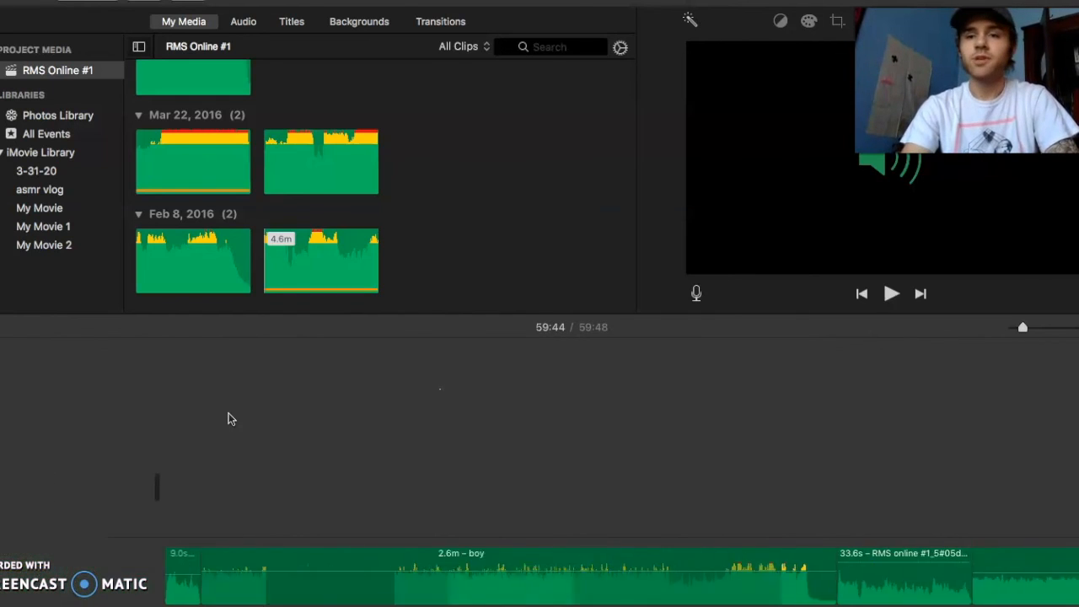